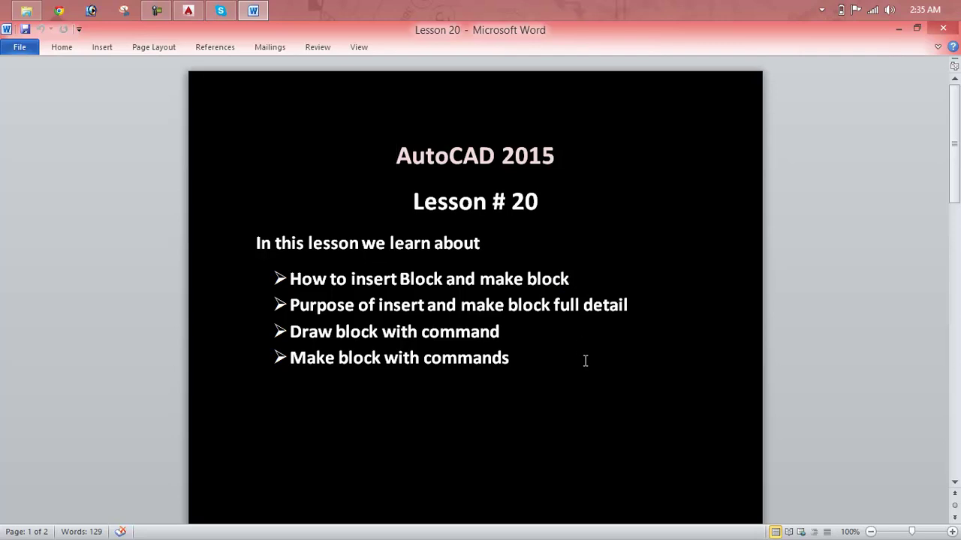
# Switch to the empty Drawing1 in AutoCAD, briefly expanding and dismissing the Block panel slide-out.
pyautogui.click(184, 17)
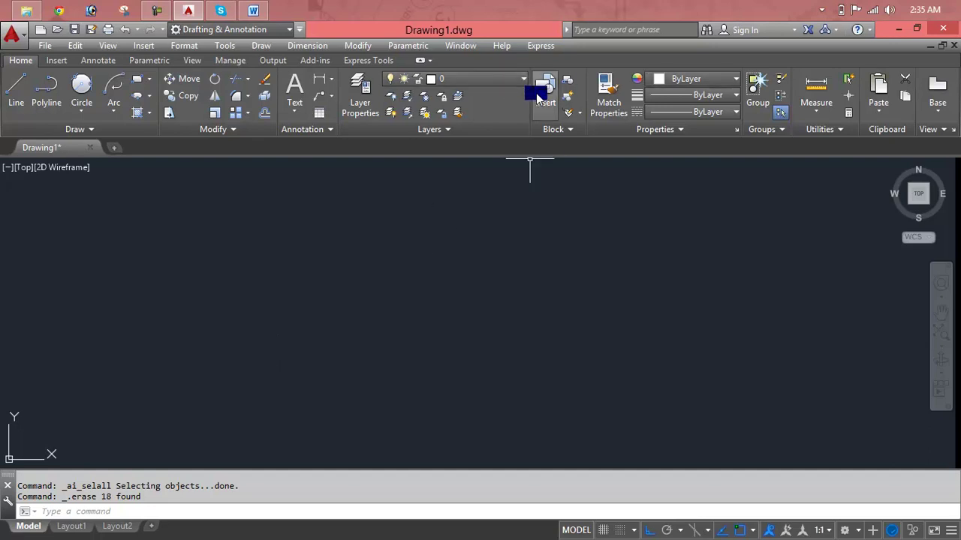
pyautogui.click(567, 130)
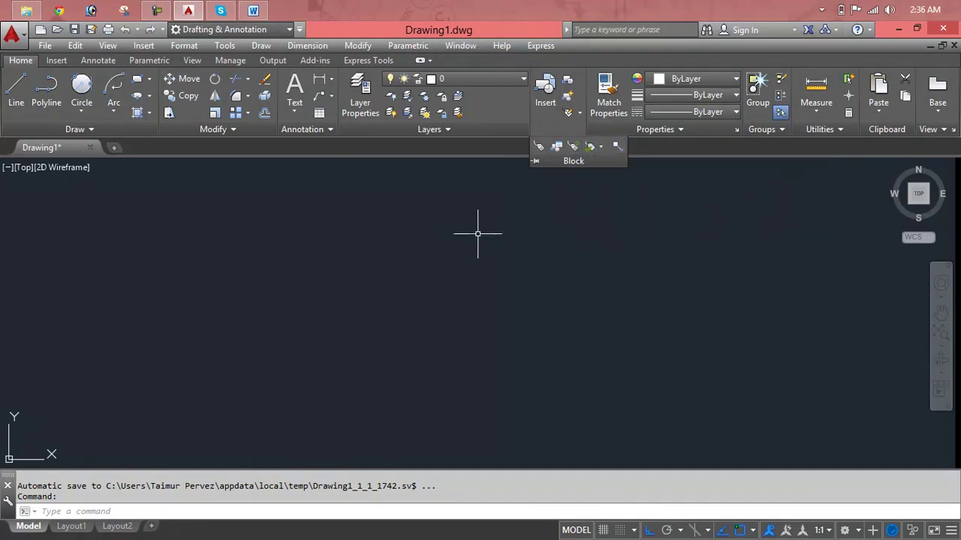
pyautogui.press('Escape')
pyautogui.press('Escape')
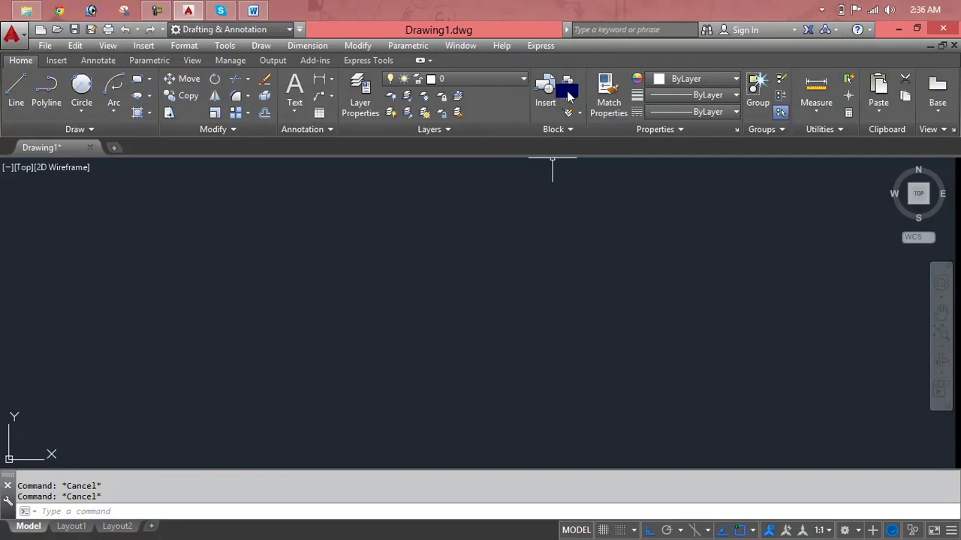
pyautogui.click(569, 89)
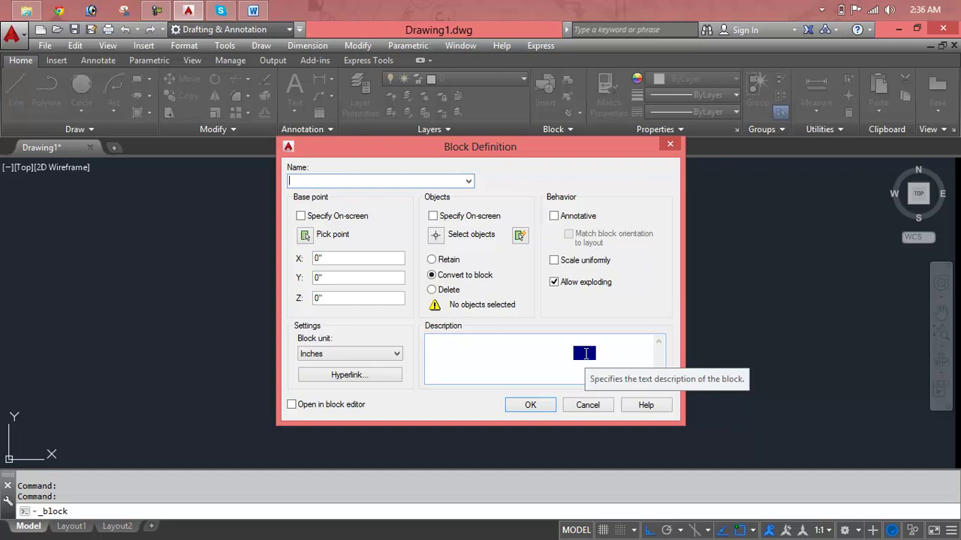
pyautogui.click(670, 146)
pyautogui.press('Escape')
pyautogui.press('Escape')
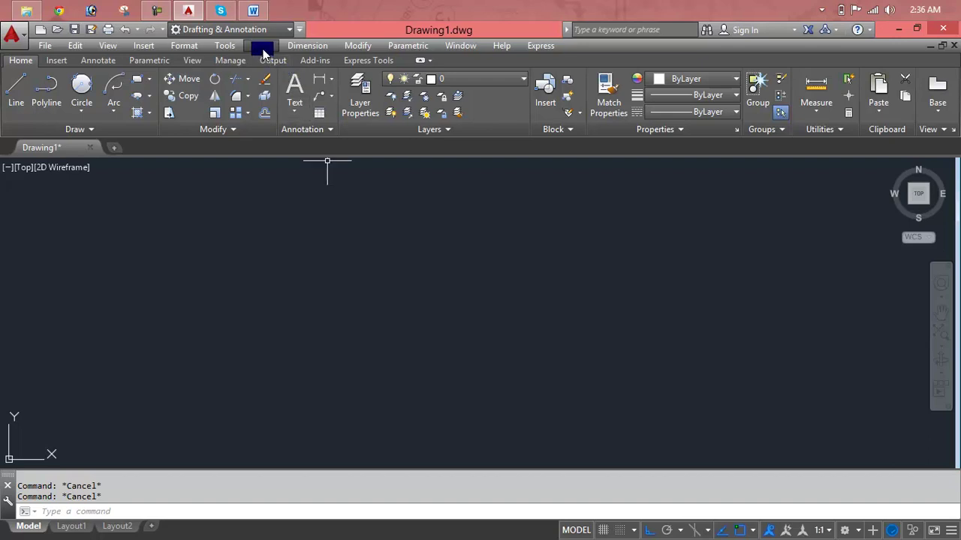
pyautogui.click(262, 47)
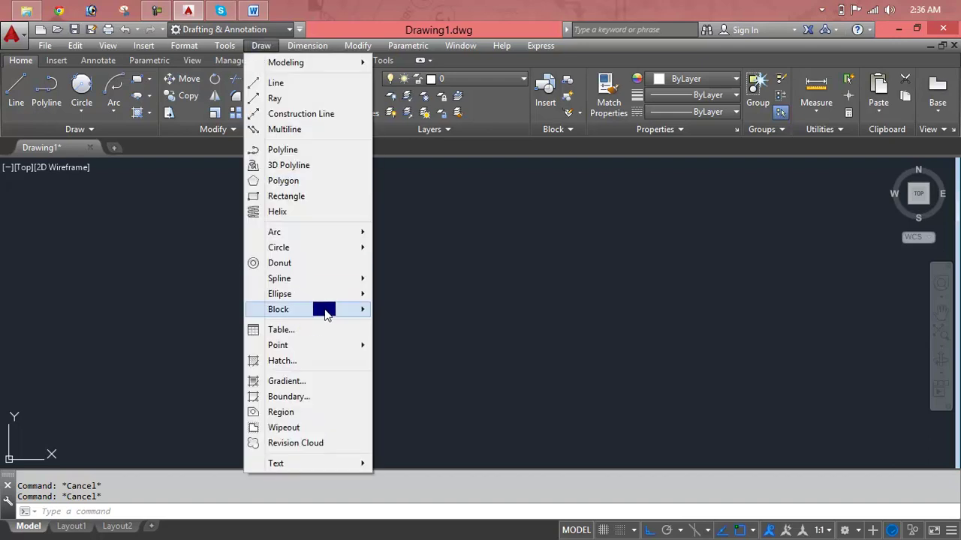
pyautogui.moveTo(307, 309)
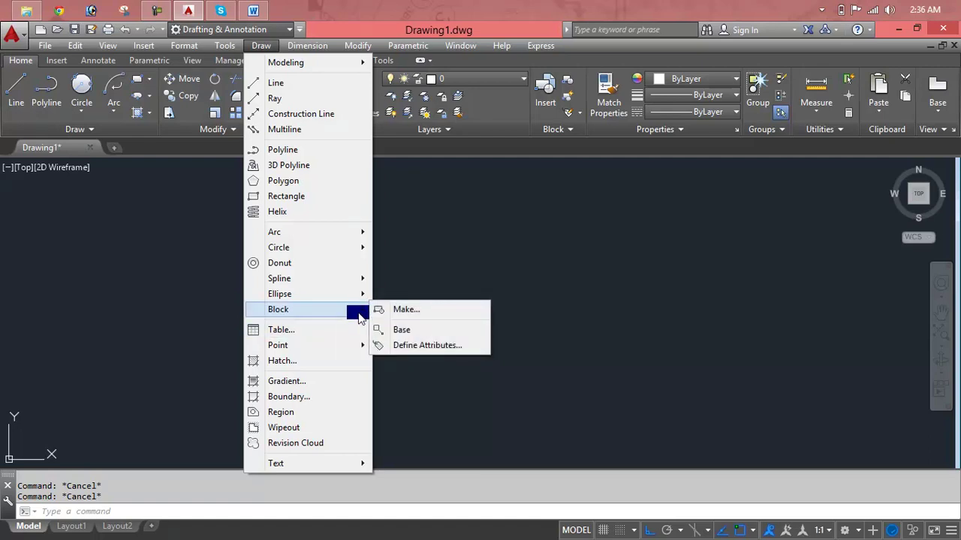
pyautogui.click(502, 253)
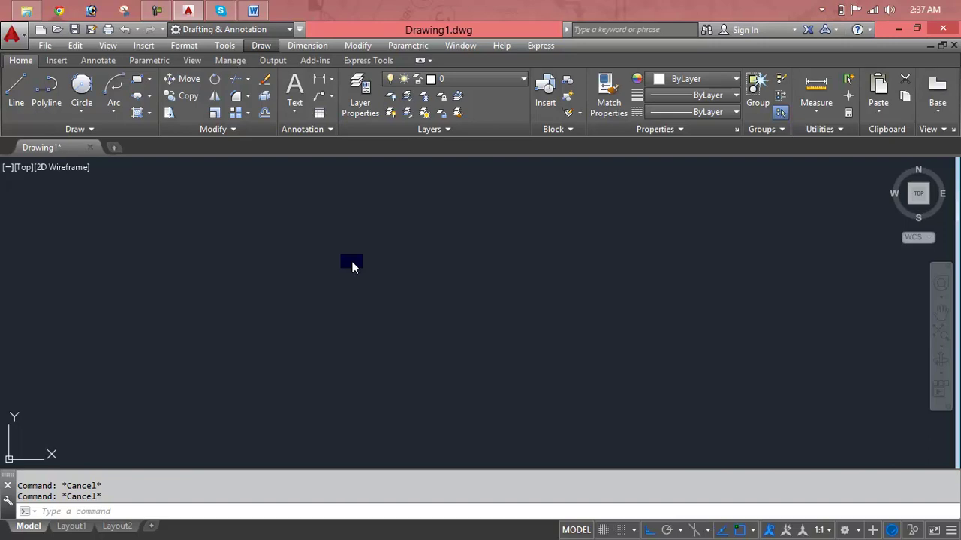
# Draw a rectangle with the RECTANG command by picking two opposite corners.
pyautogui.click(352, 261)
pyautogui.press('Escape')
pyautogui.press('Escape')
pyautogui.press('Escape')
pyautogui.write('rec')
pyautogui.press('Return')
pyautogui.click(245, 232)
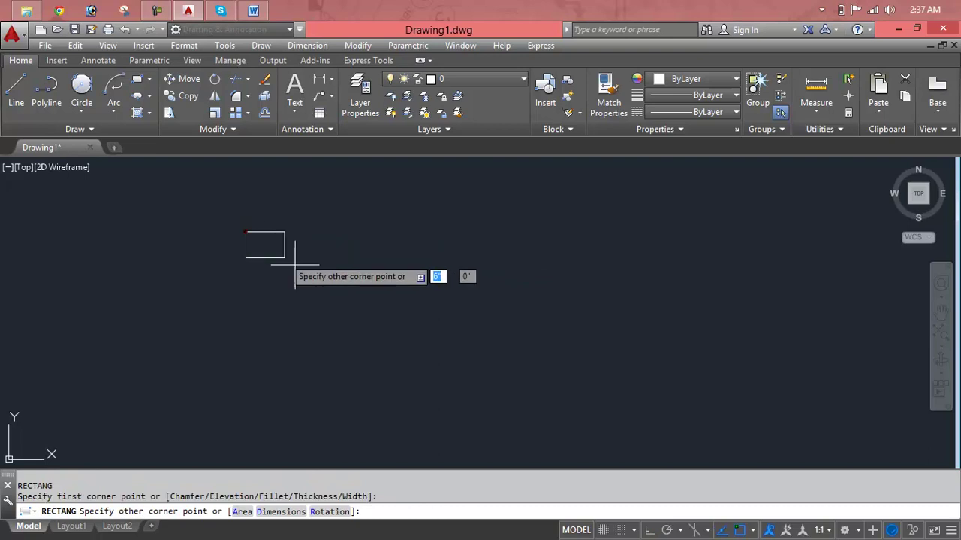
pyautogui.click(409, 372)
pyautogui.press('Escape')
pyautogui.press('Escape')
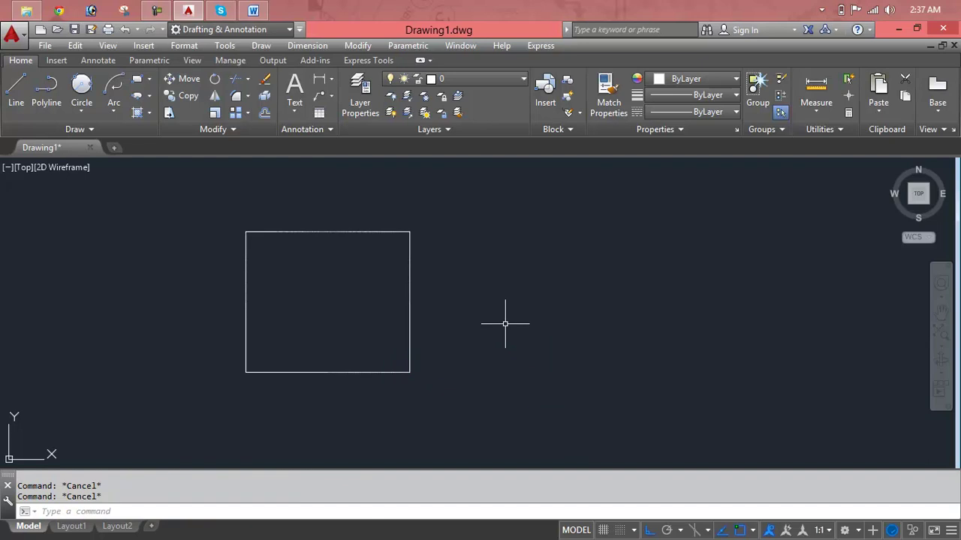
# Draw vertical and horizontal centre lines joining the rectangle's opposite edge midpoints.
pyautogui.write('c')
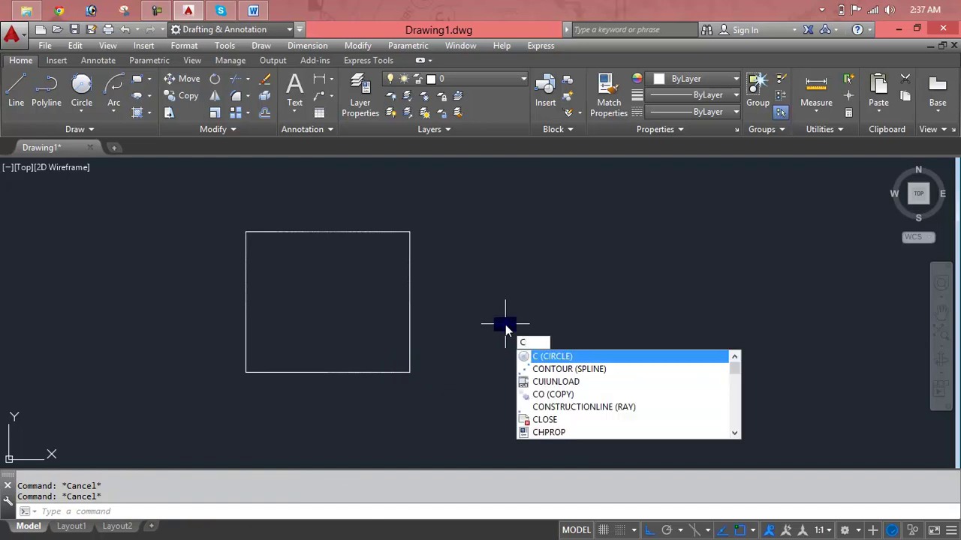
pyautogui.press('Escape')
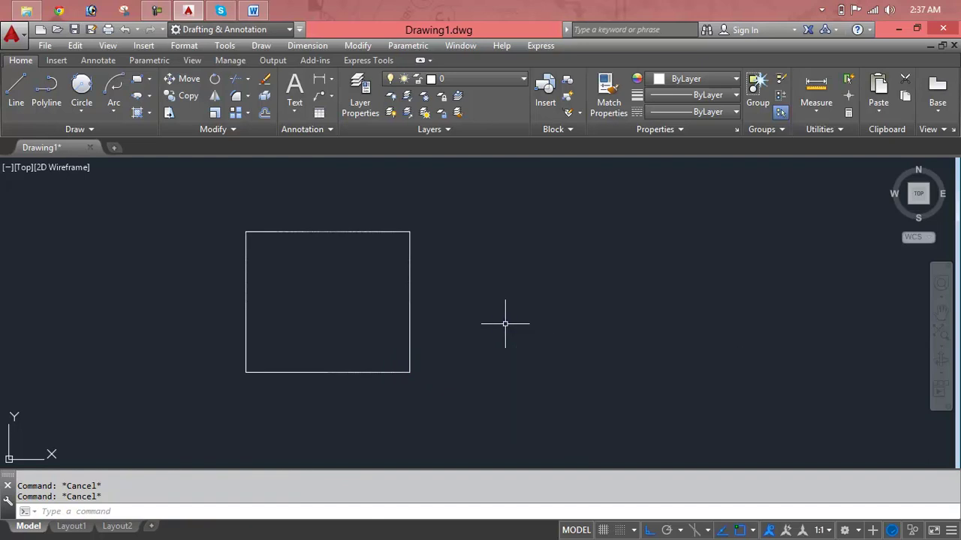
pyautogui.write('l')
pyautogui.press('Return')
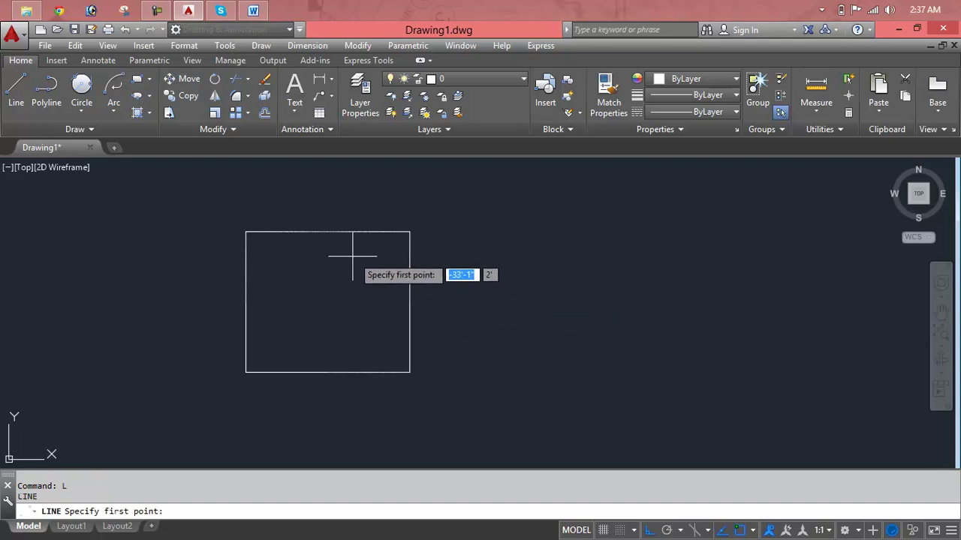
pyautogui.click(327, 232)
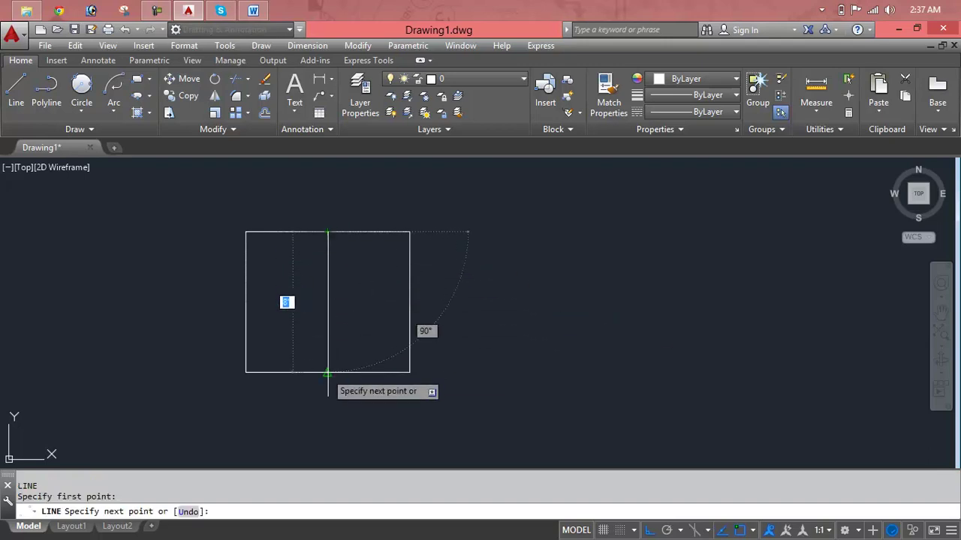
pyautogui.click(327, 372)
pyautogui.press('Return')
pyautogui.press('Return')
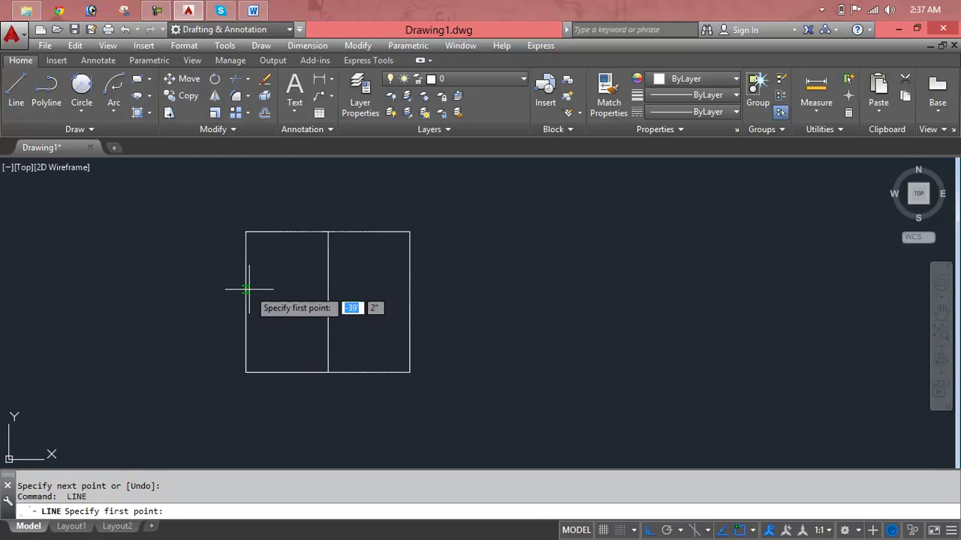
pyautogui.click(247, 301)
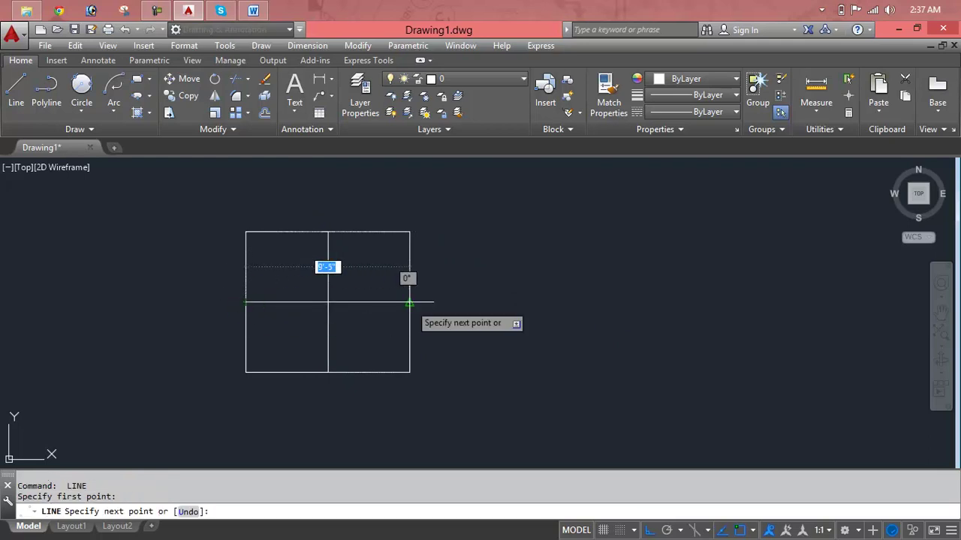
pyautogui.click(409, 302)
pyautogui.press('Escape')
pyautogui.press('Escape')
pyautogui.press('Escape')
# Draw three concentric circles of decreasing radius at the rectangle's centre.
pyautogui.write('c')
pyautogui.press('Return')
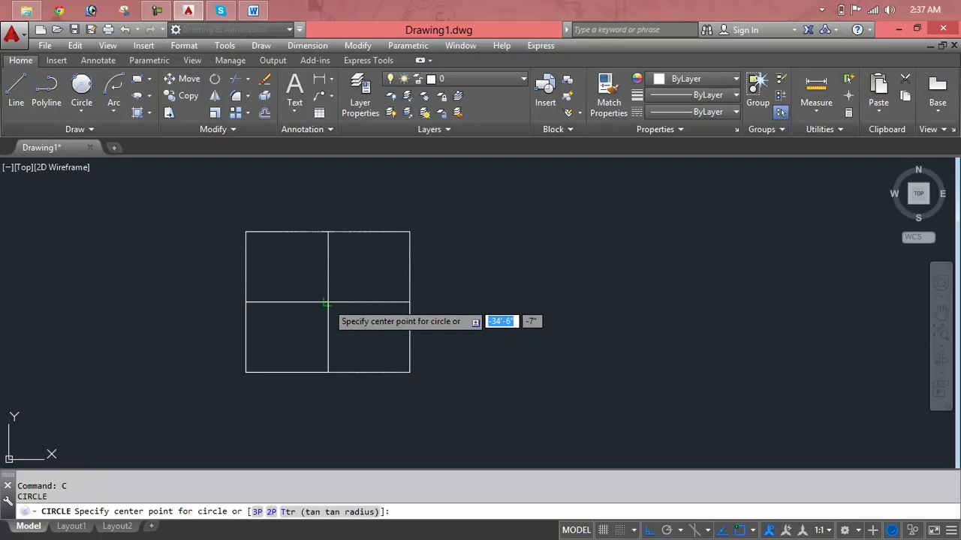
pyautogui.click(326, 302)
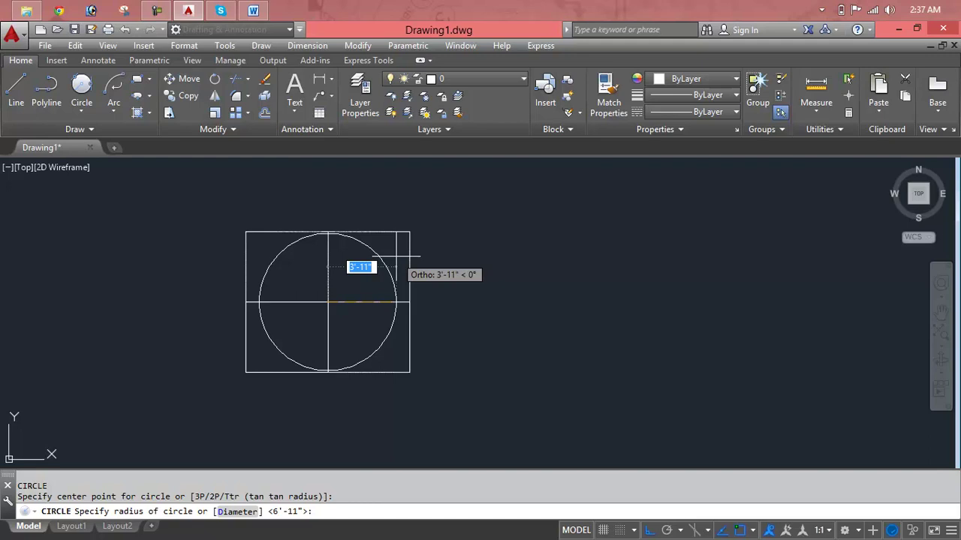
pyautogui.click(396, 257)
pyautogui.press('Return')
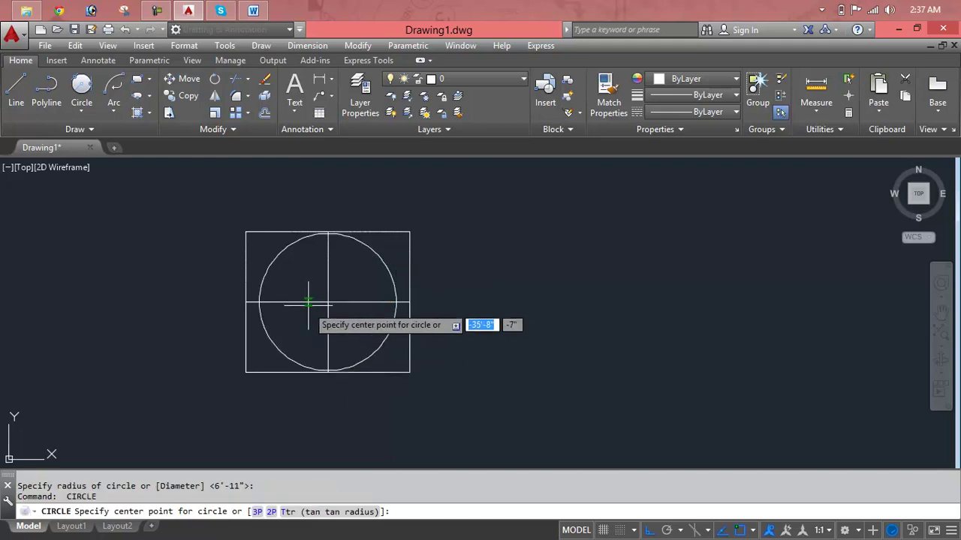
pyautogui.click(327, 303)
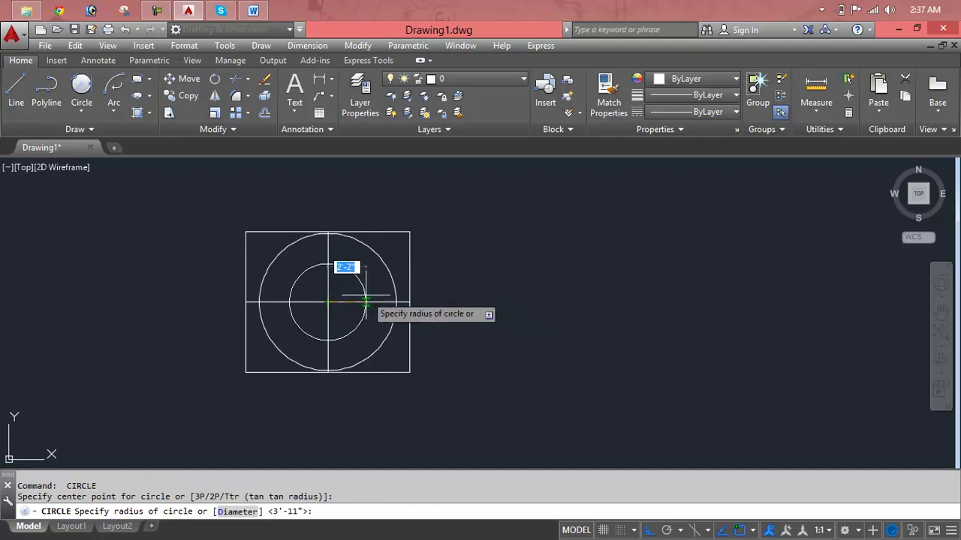
pyautogui.click(377, 303)
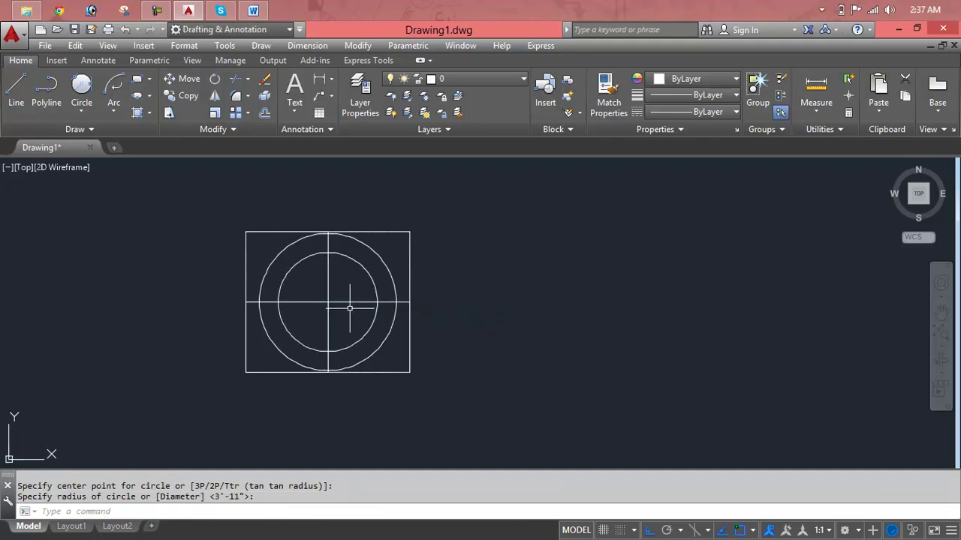
pyautogui.press('Return')
pyautogui.click(328, 301)
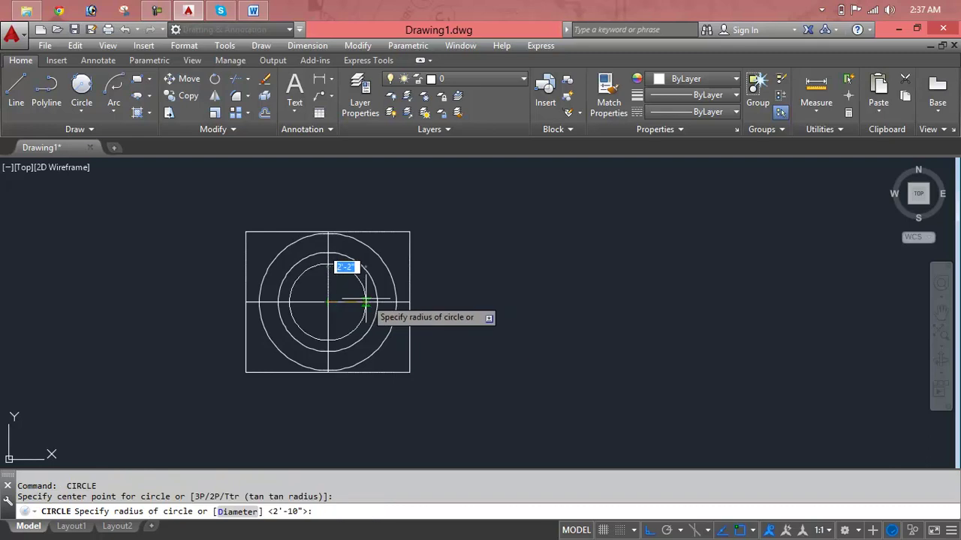
pyautogui.click(355, 298)
pyautogui.press('Escape')
pyautogui.press('Escape')
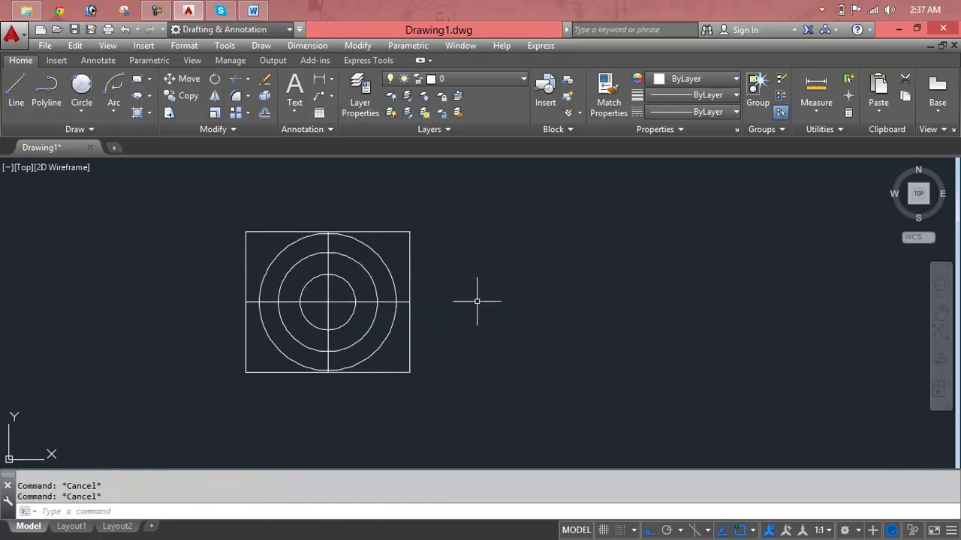
pyautogui.click(476, 205)
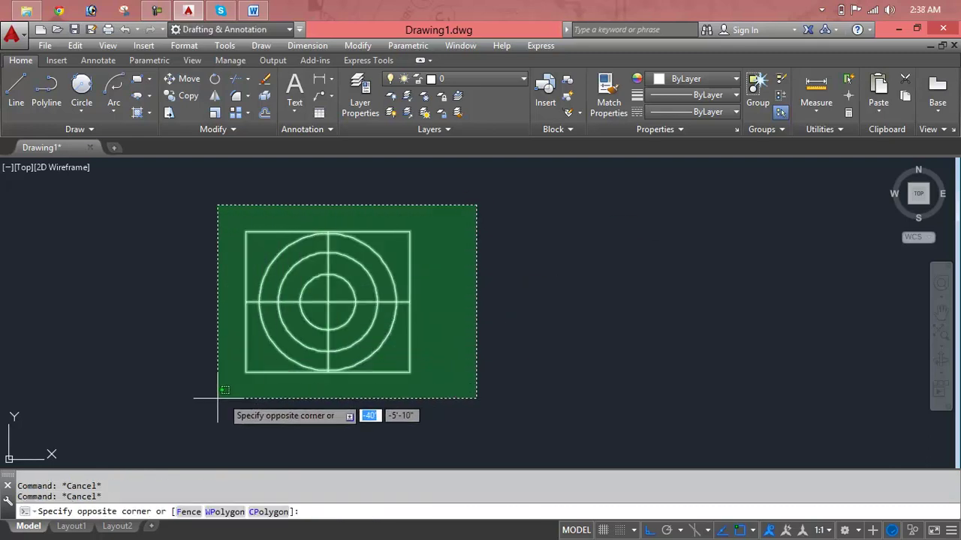
pyautogui.click(201, 401)
pyautogui.write('co')
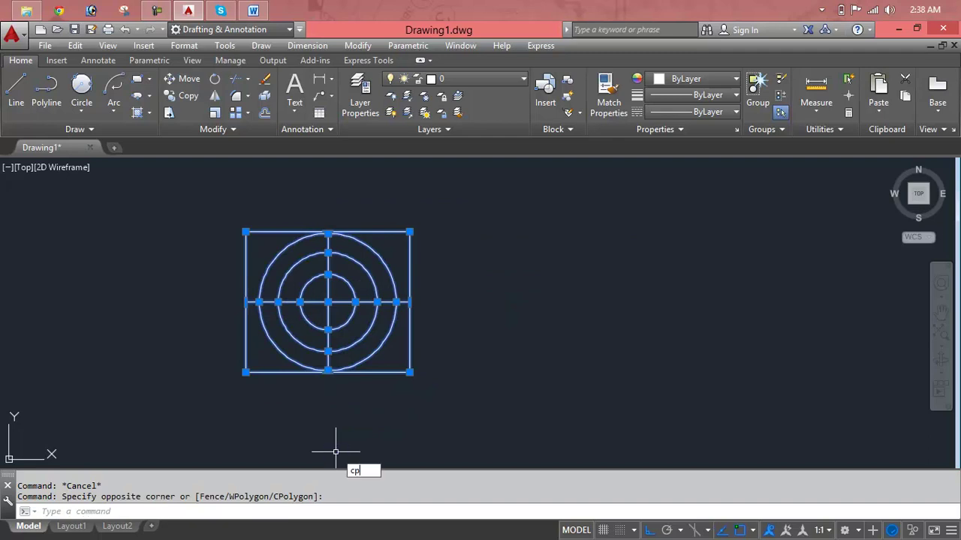
pyautogui.press('Return')
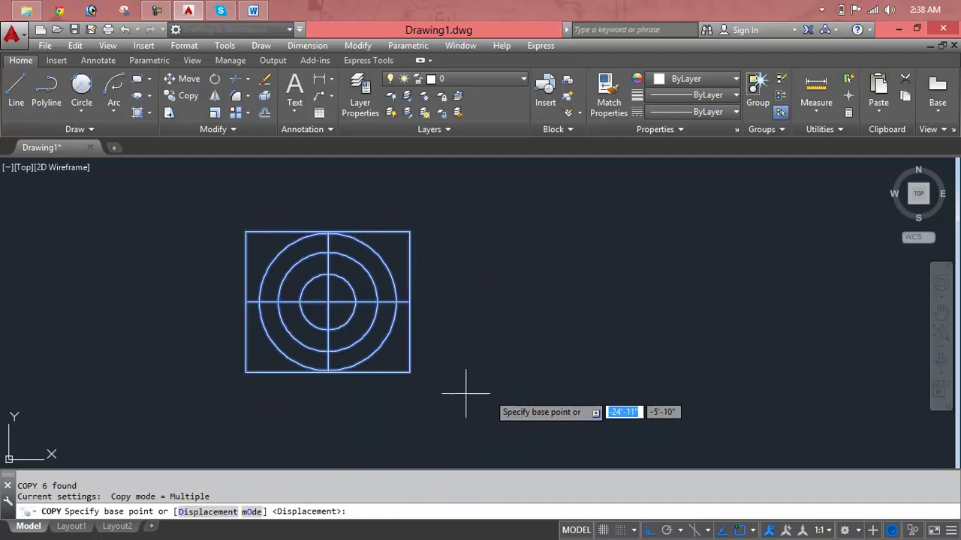
pyautogui.click(410, 373)
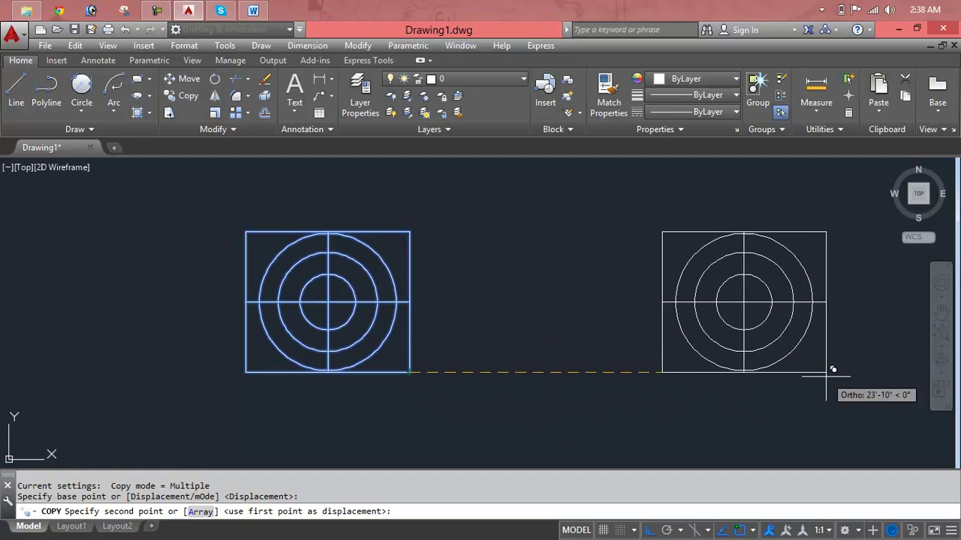
pyautogui.click(826, 373)
pyautogui.press('Escape')
pyautogui.press('Escape')
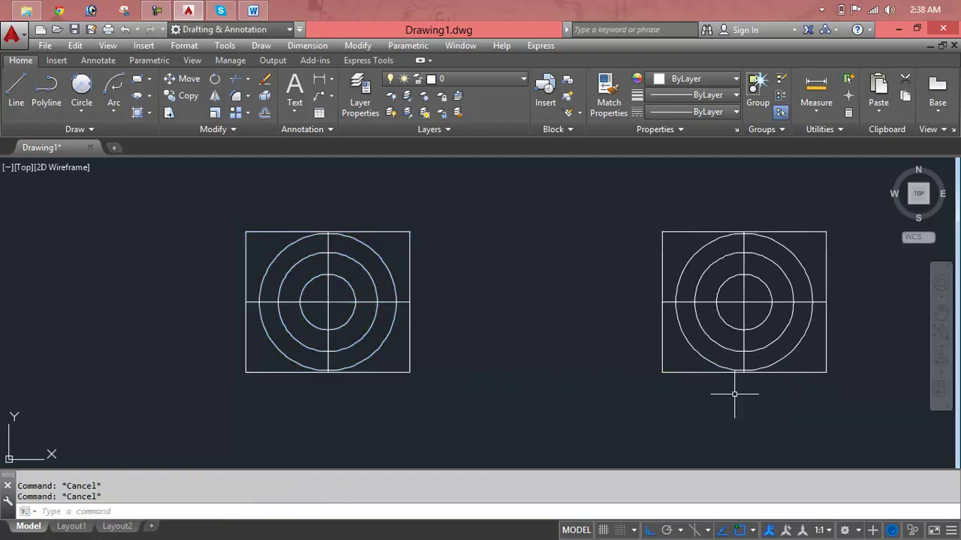
pyautogui.click(410, 259)
pyautogui.click(390, 272)
pyautogui.click(376, 276)
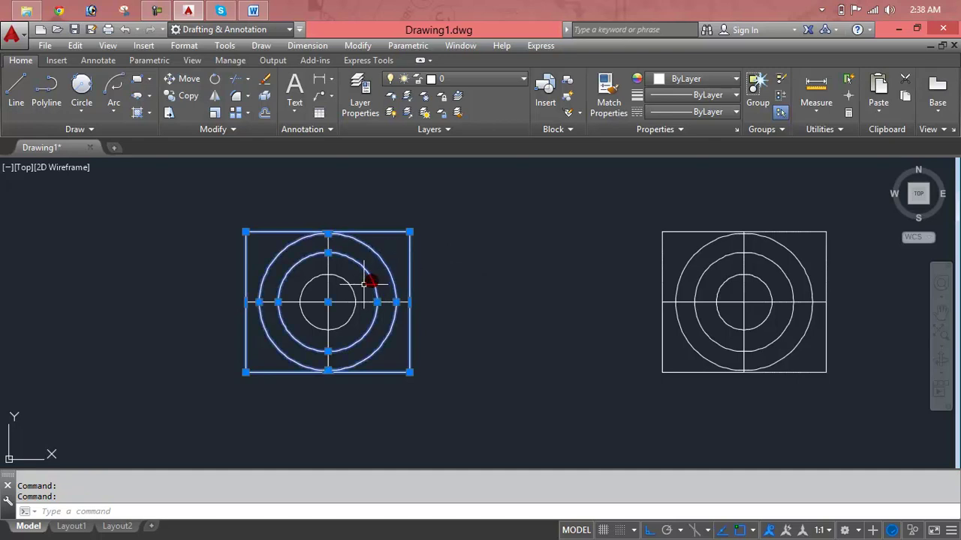
pyautogui.click(355, 286)
pyautogui.click(468, 276)
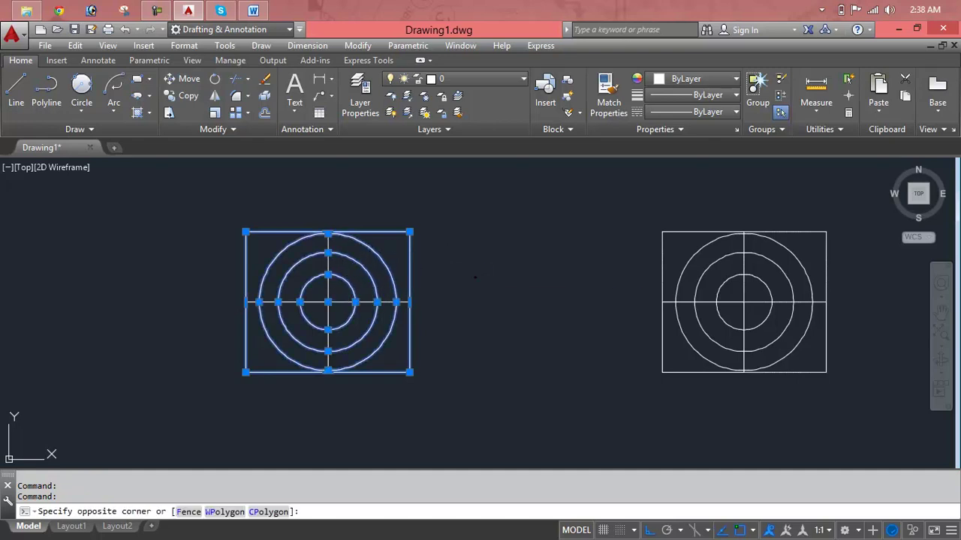
pyautogui.press('Escape')
pyautogui.press('Escape')
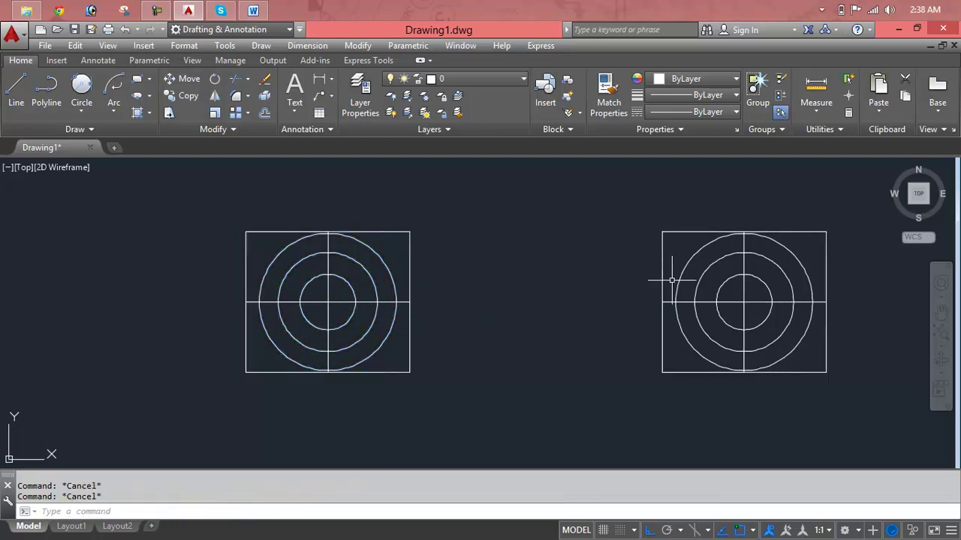
pyautogui.click(678, 274)
pyautogui.click(693, 292)
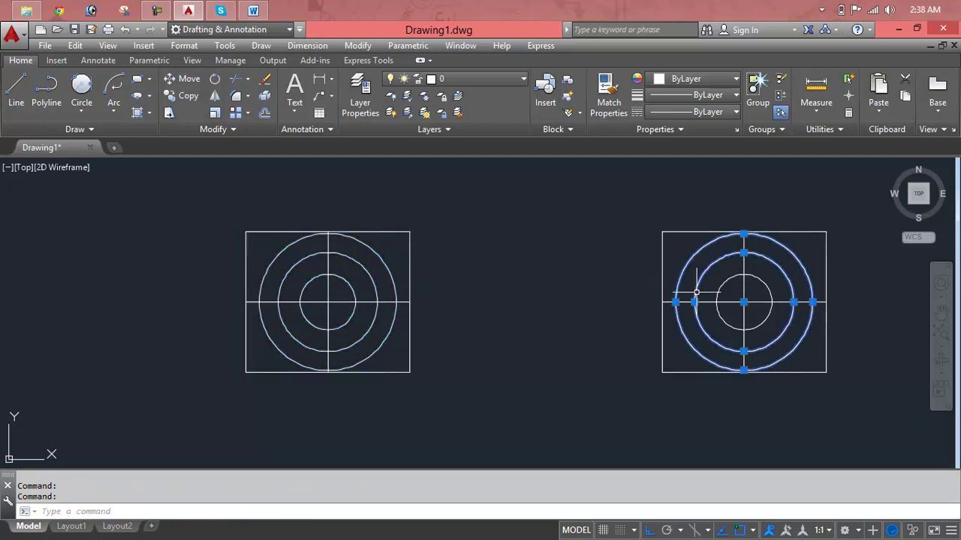
pyautogui.click(723, 283)
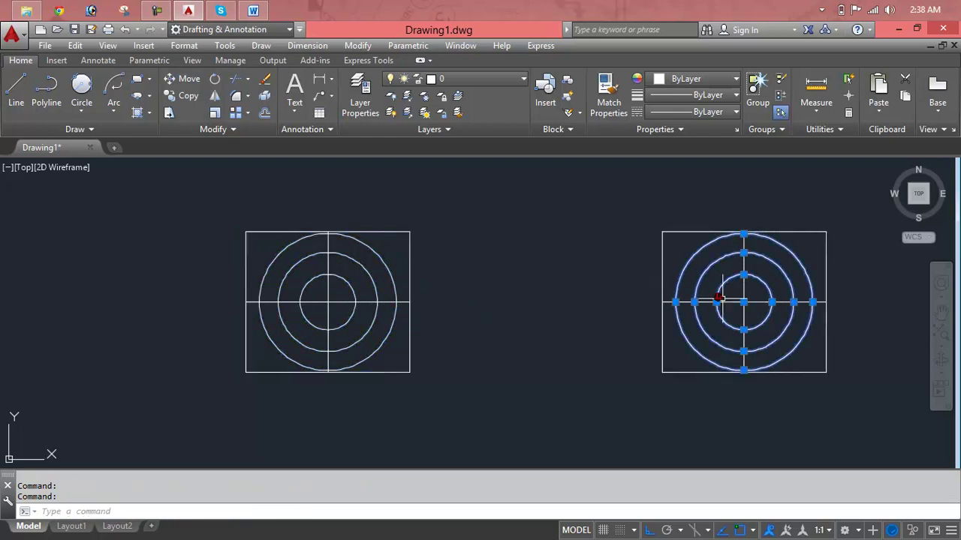
pyautogui.click(668, 232)
pyautogui.press('Escape')
pyautogui.press('Escape')
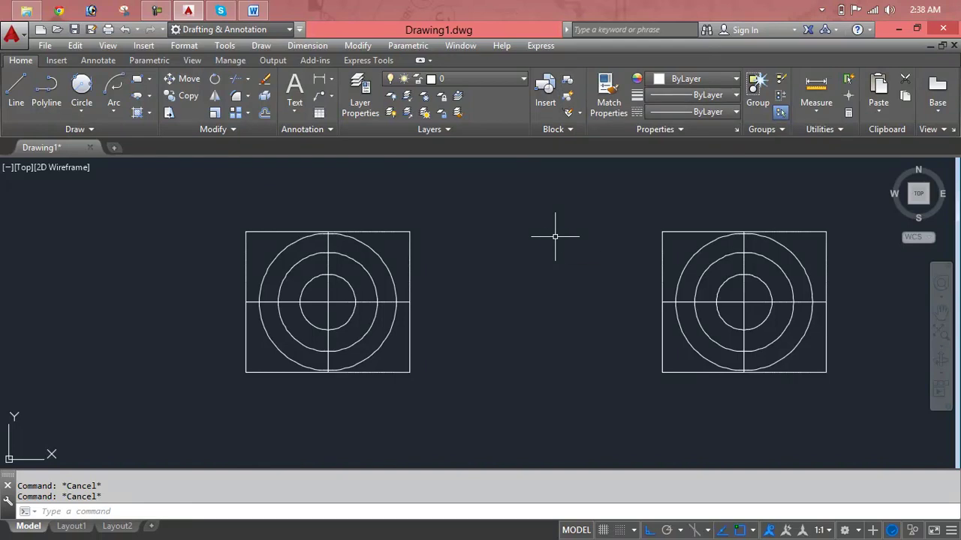
pyautogui.write('B')
# Start a block definition and window-select the left drawing's six objects as its contents.
pyautogui.press('Return')
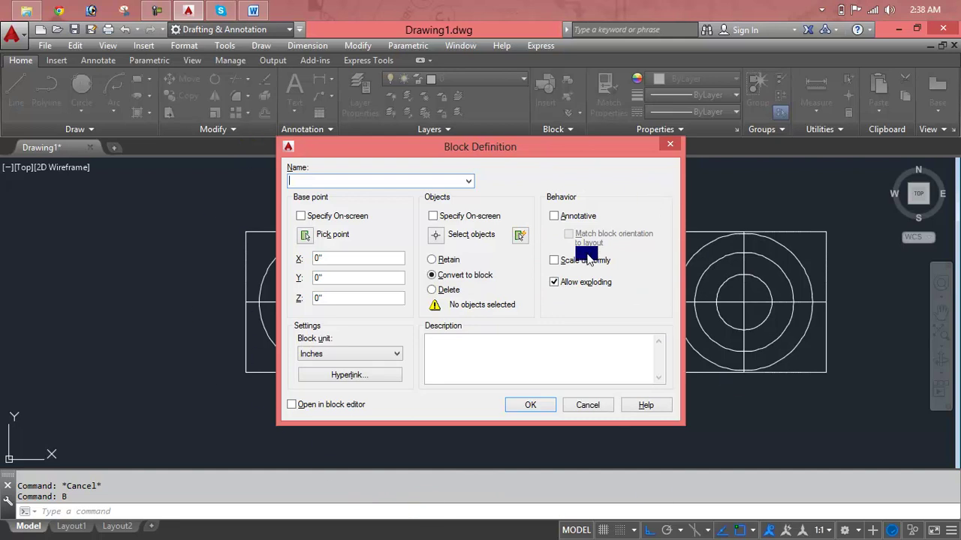
pyautogui.click(442, 235)
pyautogui.click(462, 211)
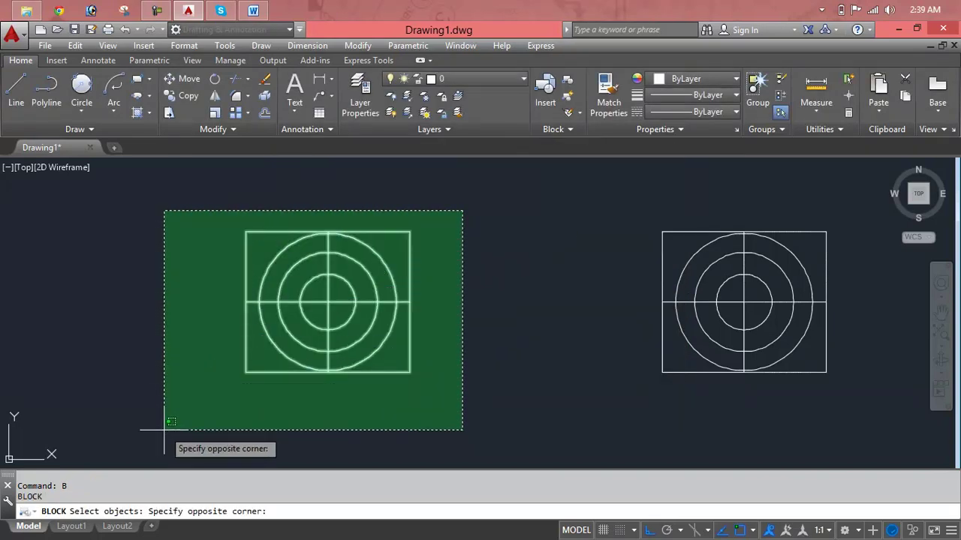
pyautogui.click(182, 415)
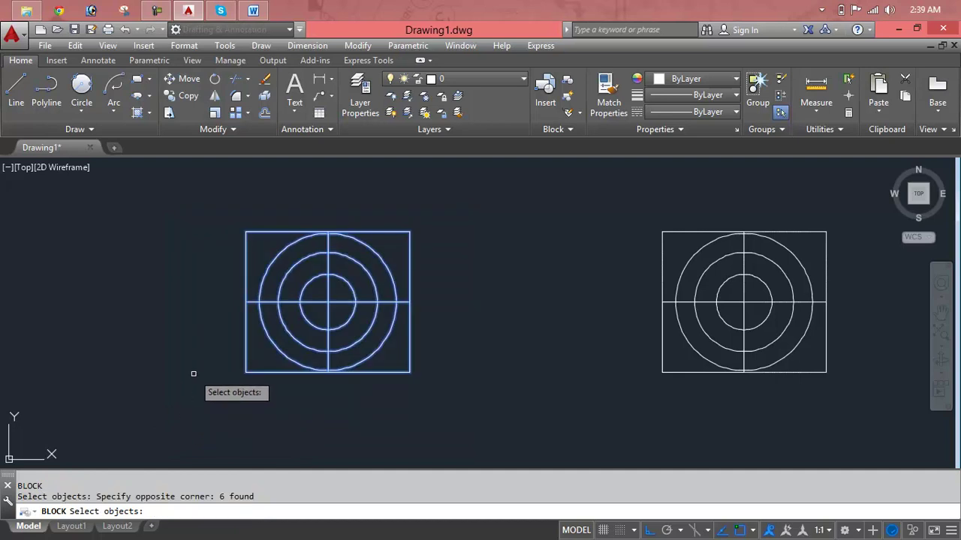
pyautogui.press('Return')
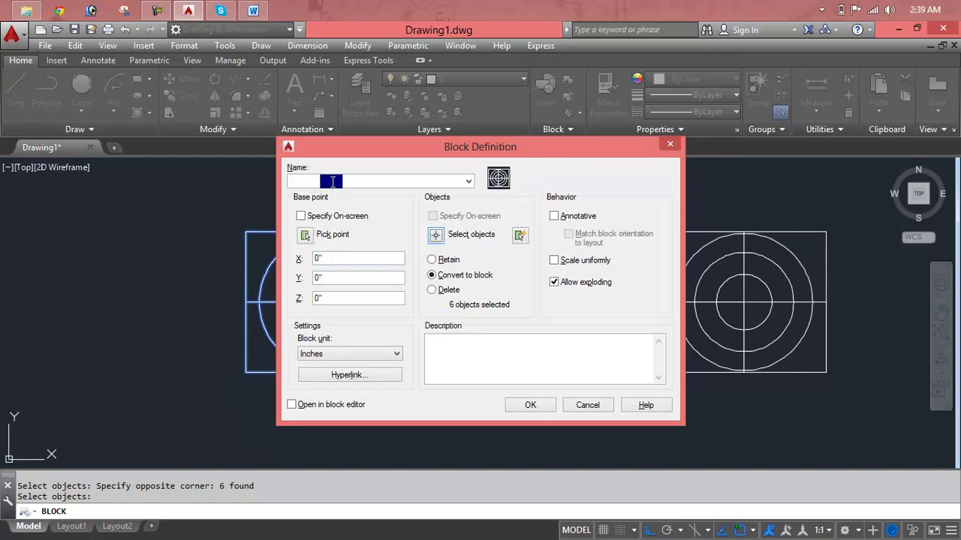
pyautogui.moveTo(361, 148); pyautogui.dragTo(531, 150)
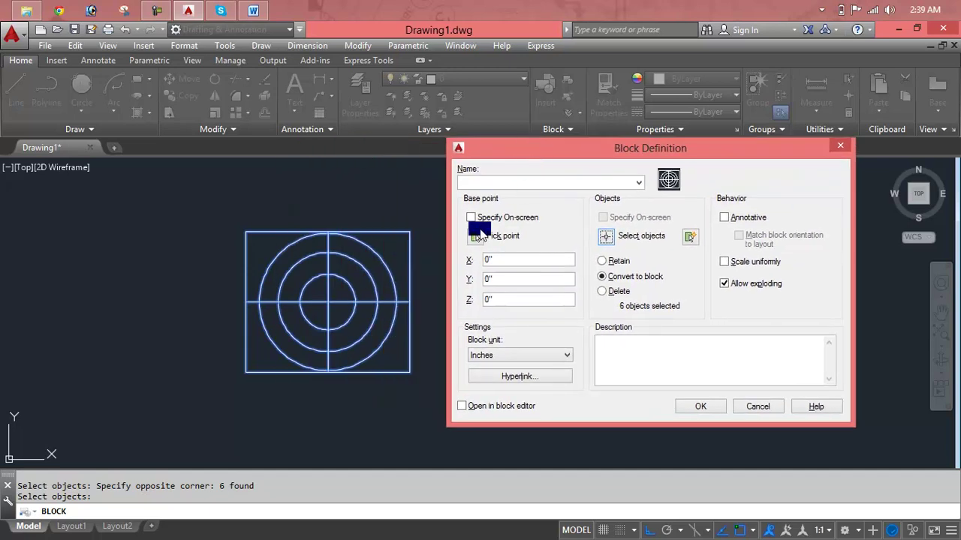
# Create block 'abc' with its base point snapped to the circles' centre.
pyautogui.click(478, 238)
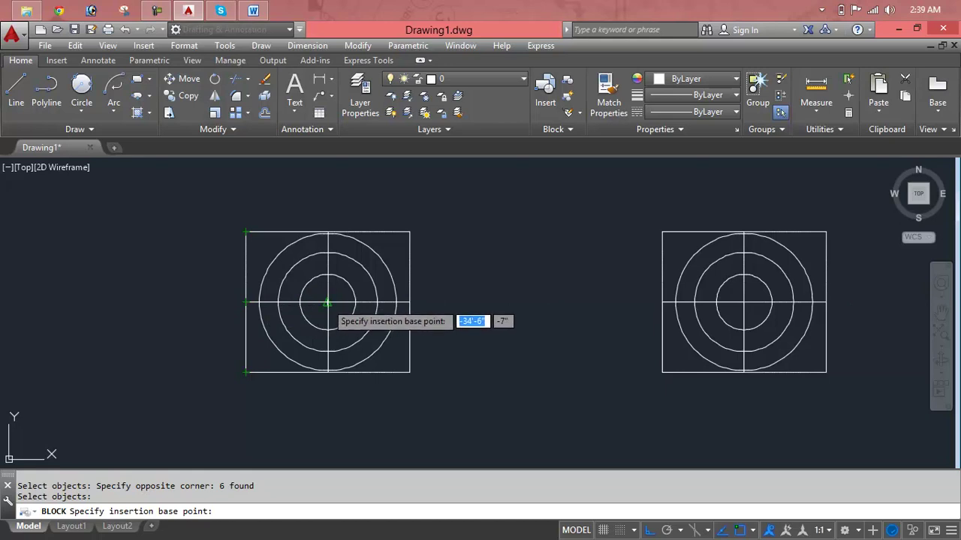
pyautogui.click(327, 303)
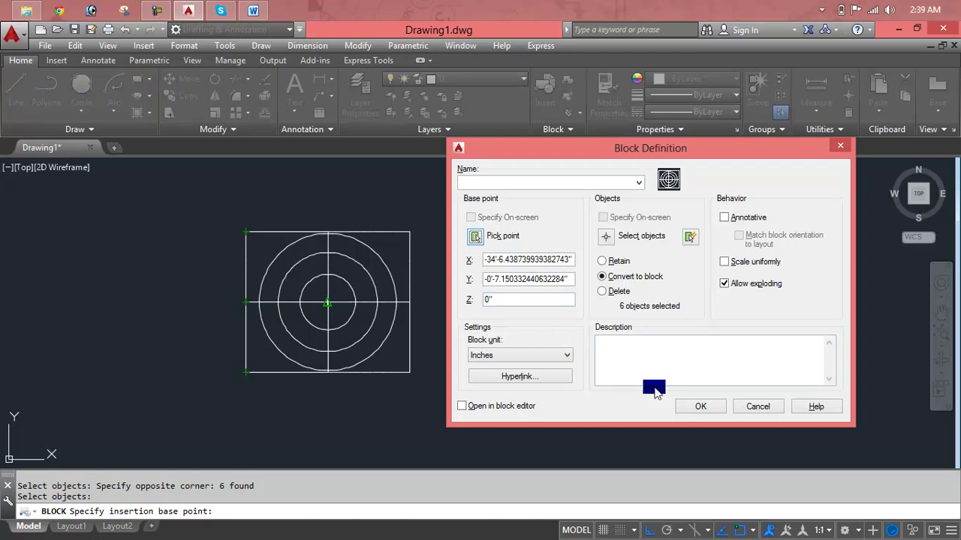
pyautogui.click(482, 182)
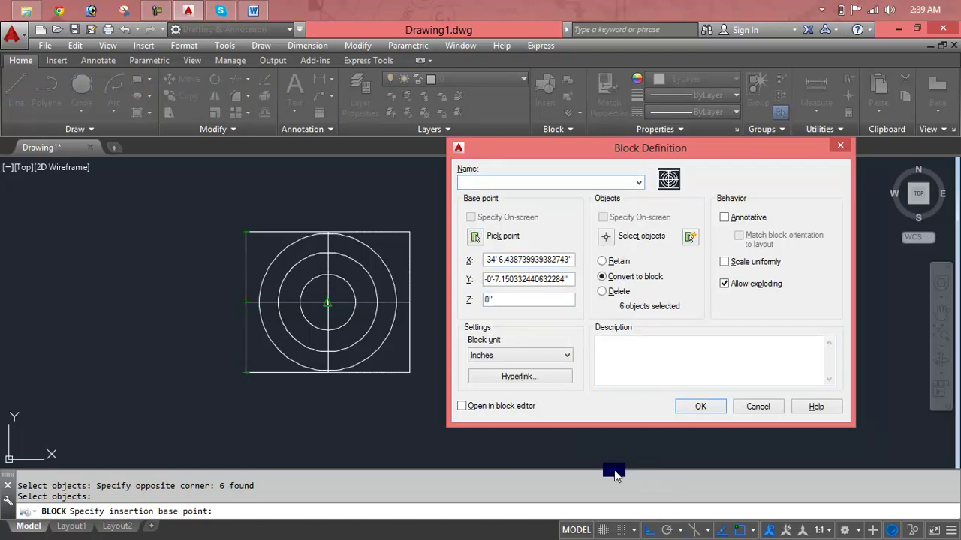
pyautogui.write('bl')
pyautogui.press('Return')
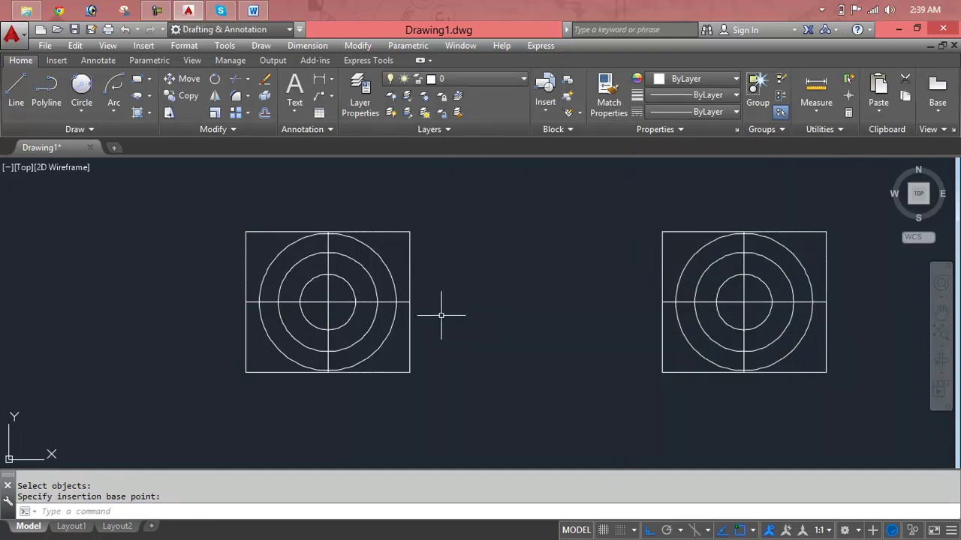
# Move the abc block by its centre grip slightly up and to the right.
pyautogui.click(412, 289)
pyautogui.click(392, 305)
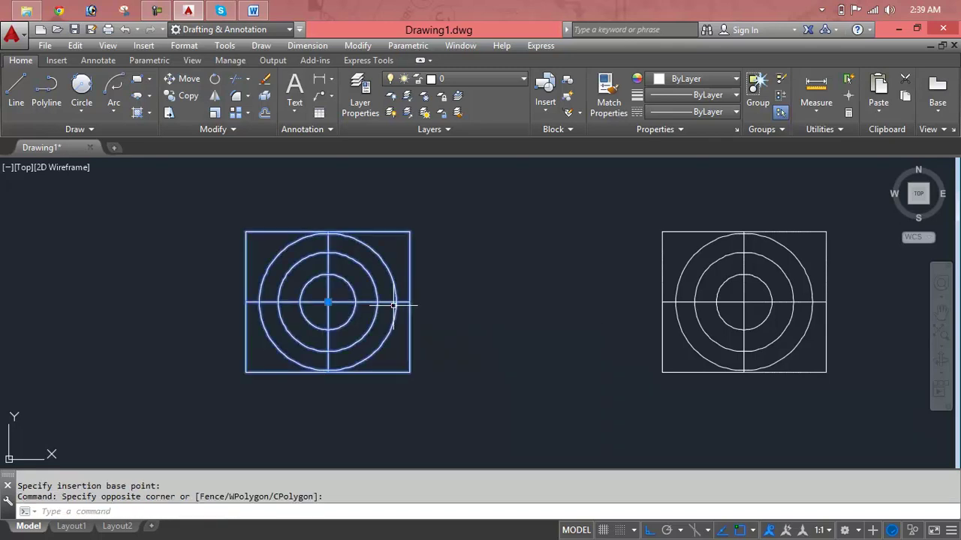
pyautogui.click(327, 301)
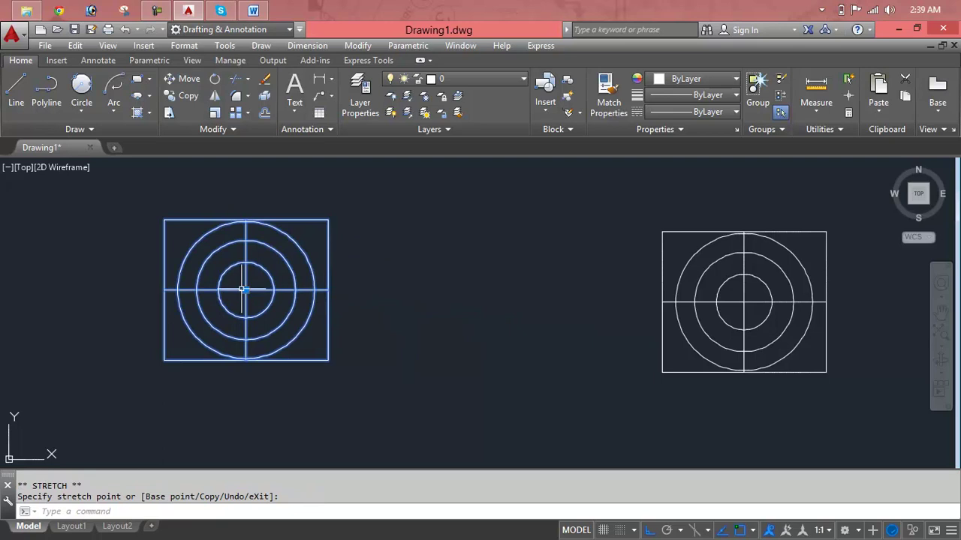
pyautogui.click(512, 290)
pyautogui.click(514, 289)
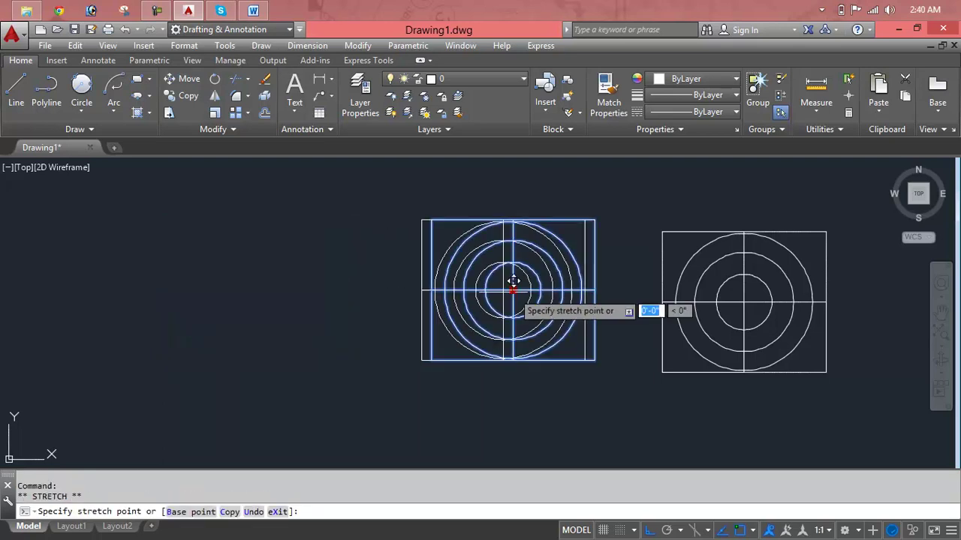
pyautogui.click(358, 290)
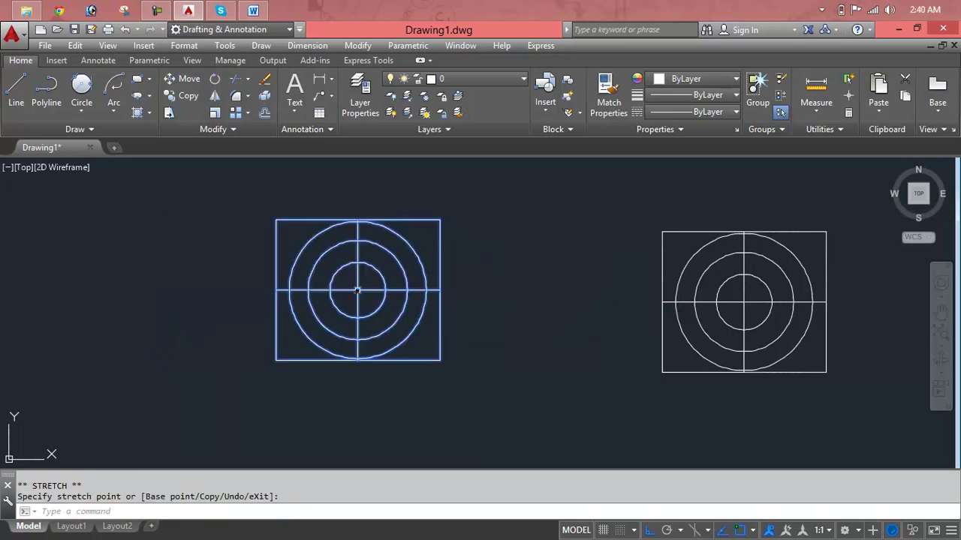
# Select the right drawing's inner circle, vertical line, middle circle, outer circle and rectangle.
pyautogui.click(743, 270)
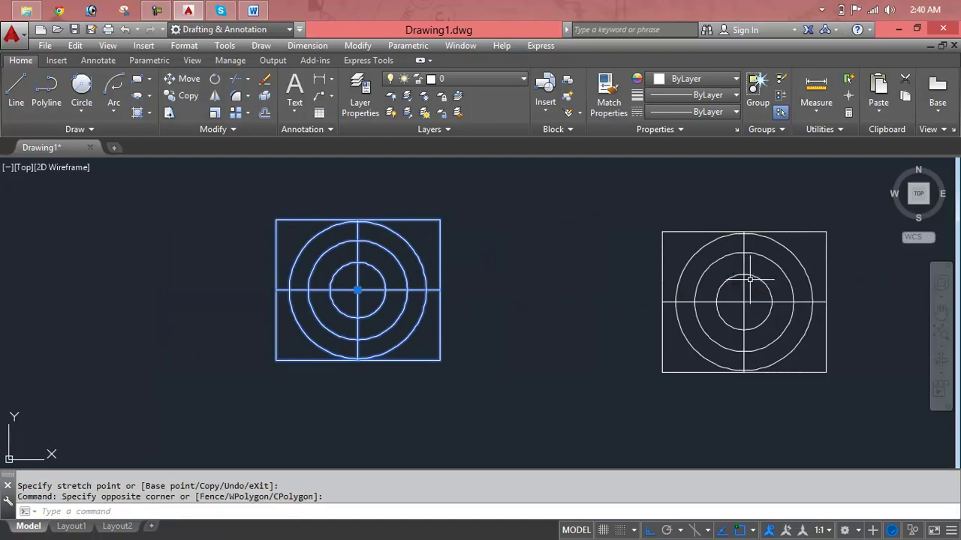
pyautogui.click(757, 276)
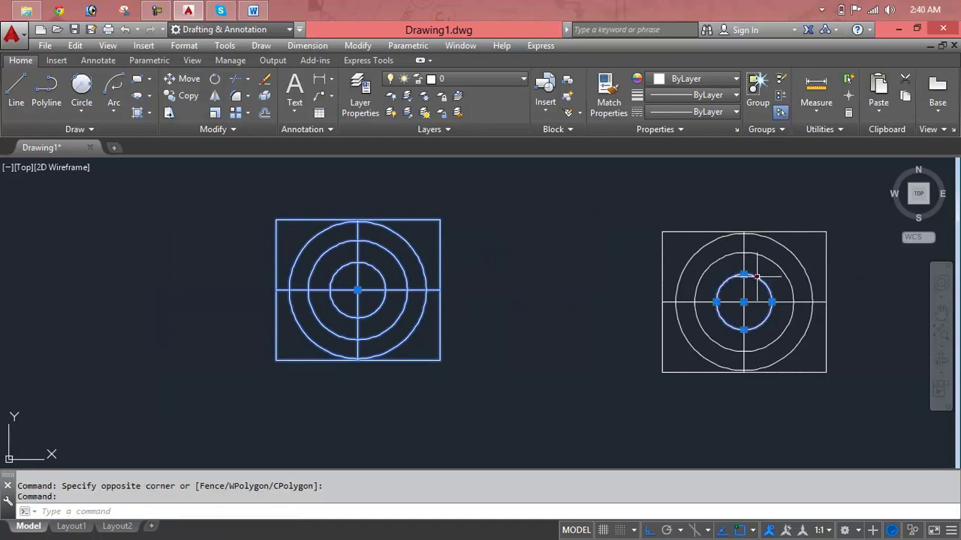
pyautogui.click(744, 251)
pyautogui.click(713, 262)
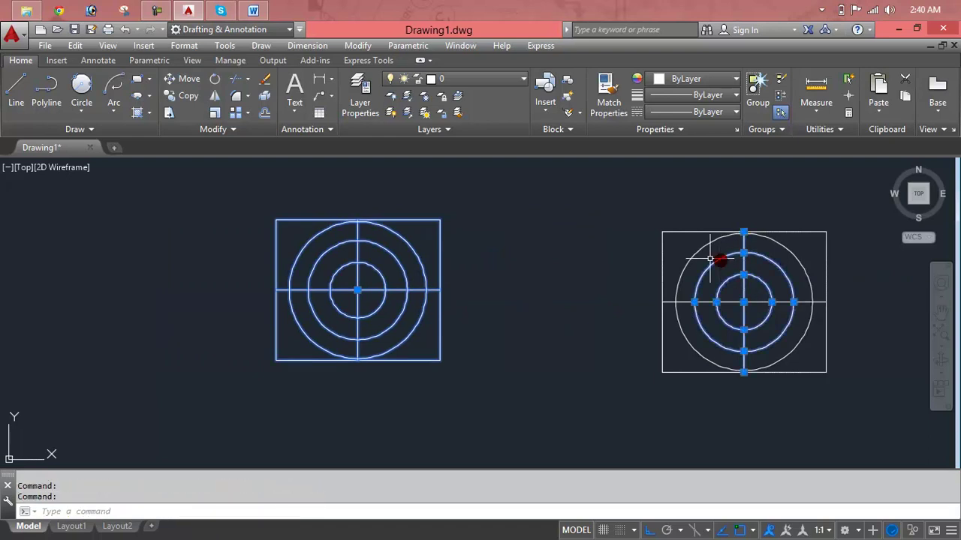
pyautogui.click(686, 253)
pyautogui.click(683, 232)
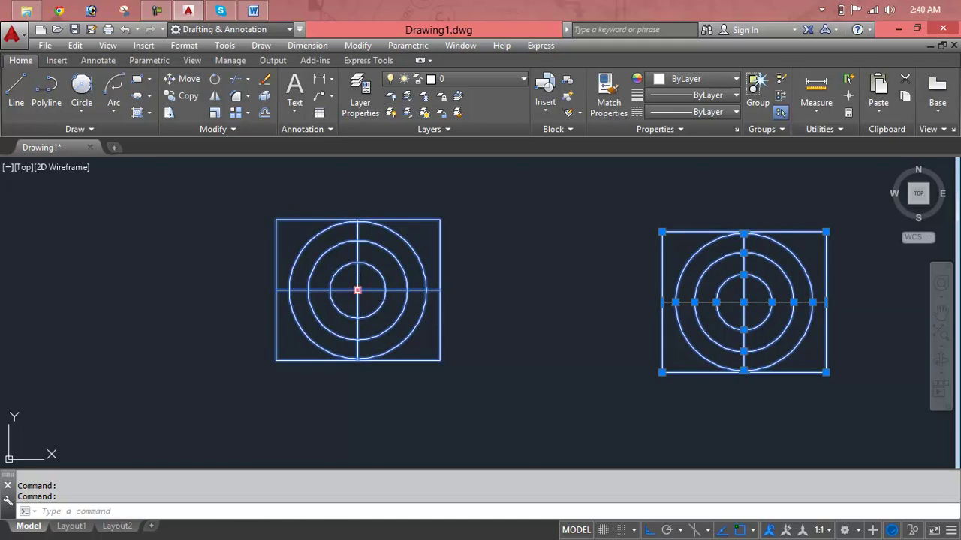
# Delete the loose right drawing with a crossing window selection.
pyautogui.press('Escape')
pyautogui.click(873, 216)
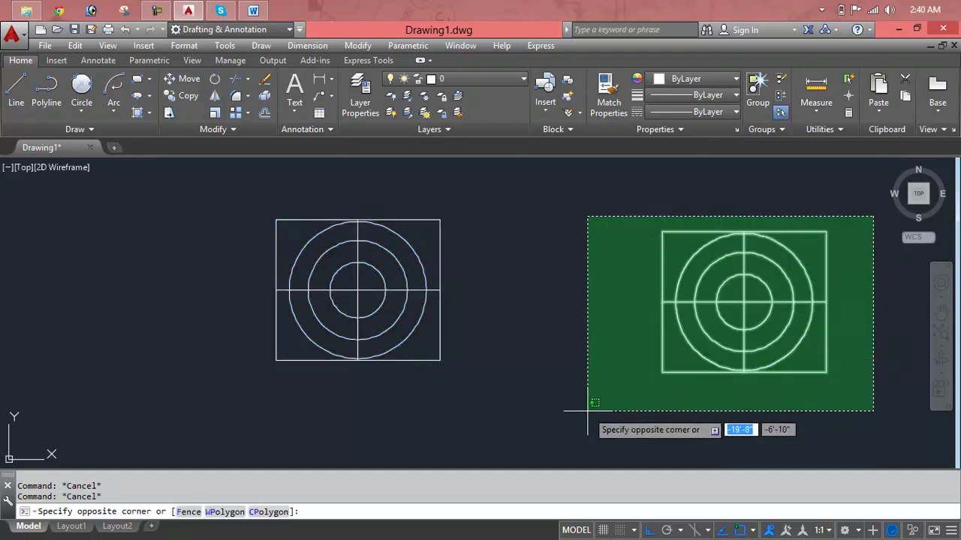
pyautogui.click(587, 411)
pyautogui.press('Delete')
# Delete the abc block with a window selection.
pyautogui.click(607, 185)
pyautogui.click(189, 378)
pyautogui.press('Delete')
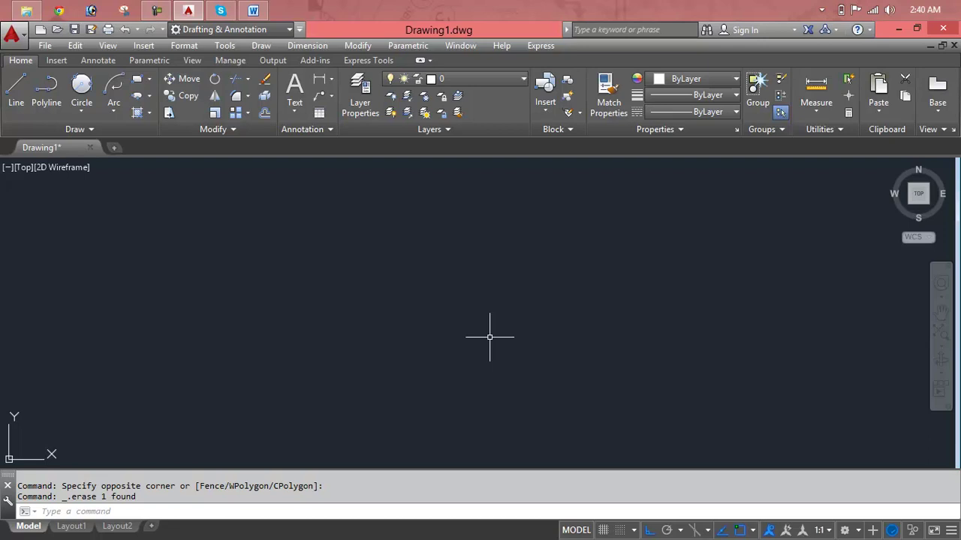
# Insert the abc block at scale 1 and 0° rotation near the canvas's upper left.
pyautogui.click(546, 116)
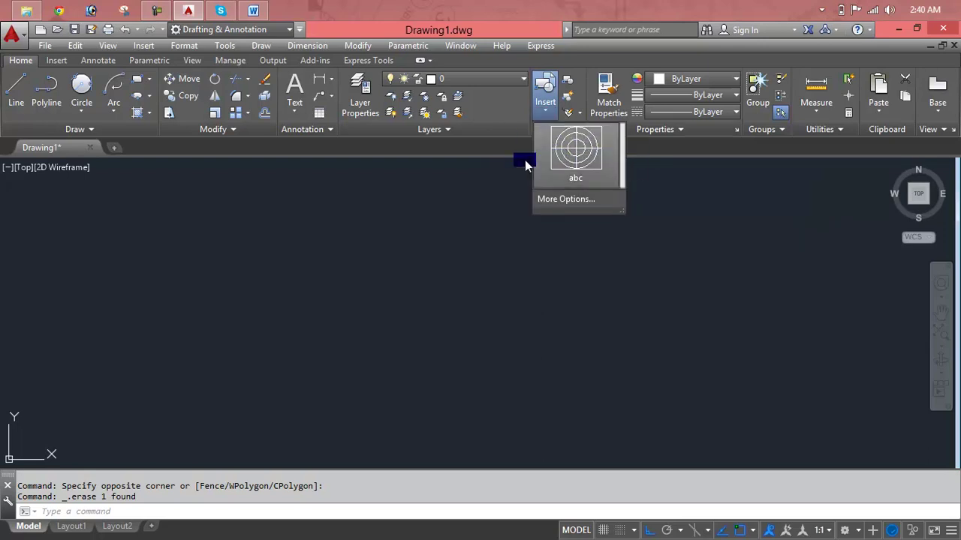
pyautogui.press('Escape')
pyautogui.press('Escape')
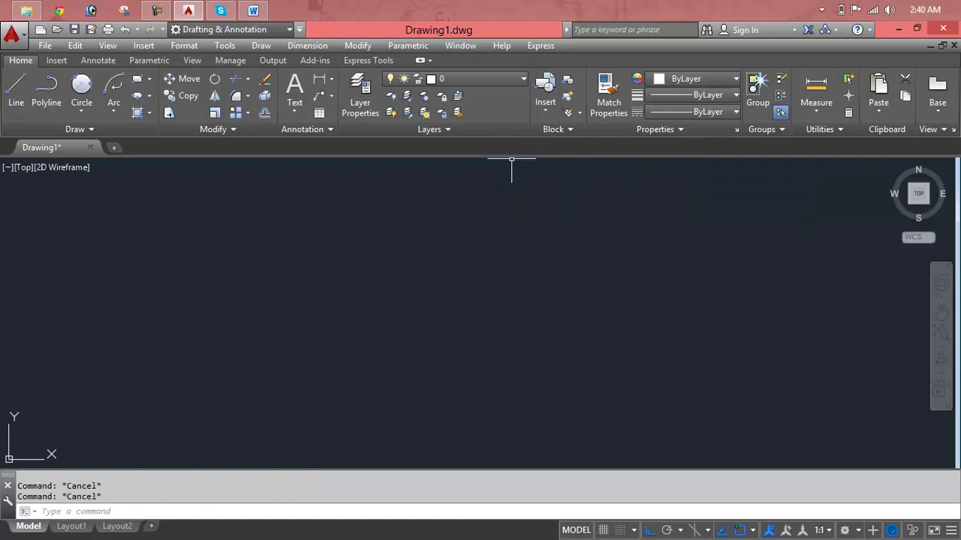
pyautogui.write('i')
pyautogui.press('Return')
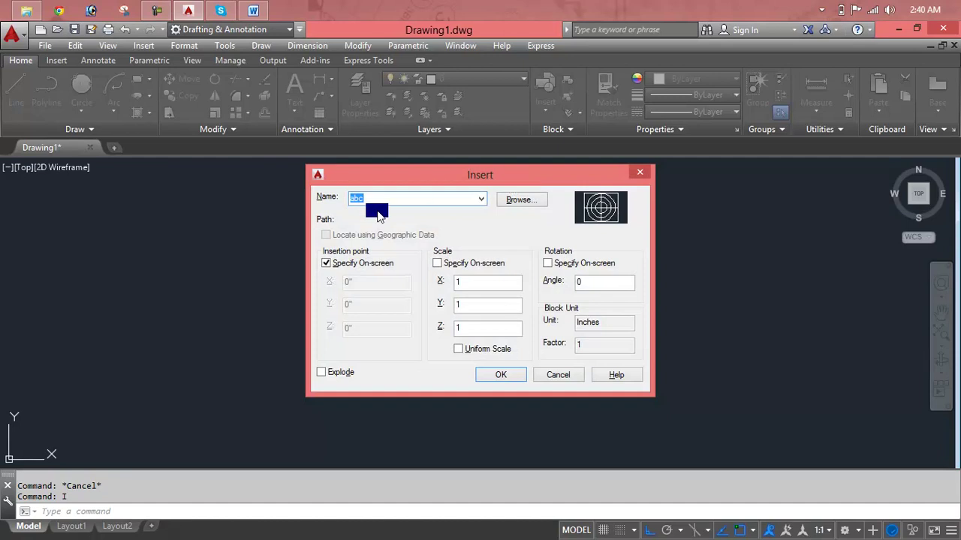
pyautogui.click(495, 377)
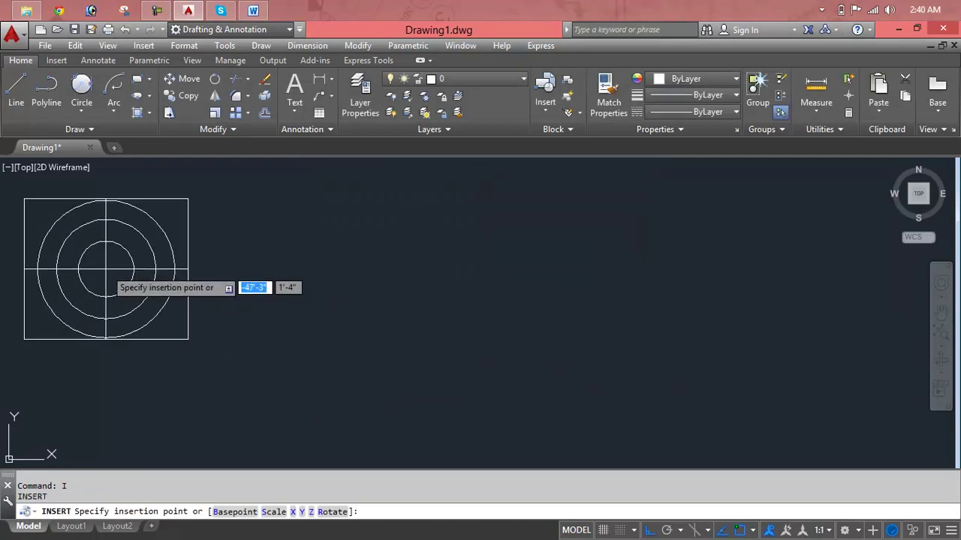
pyautogui.click(106, 268)
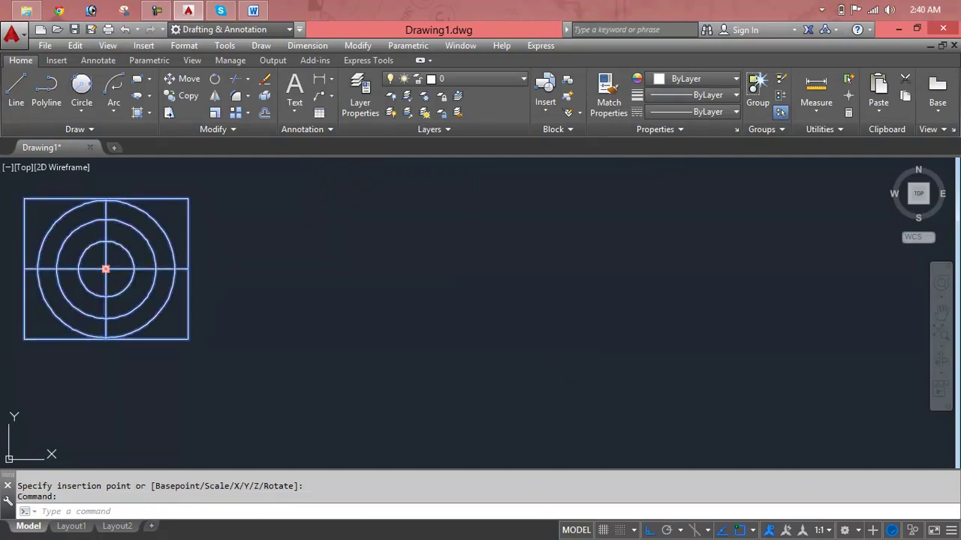
pyautogui.press('Escape')
pyautogui.press('Escape')
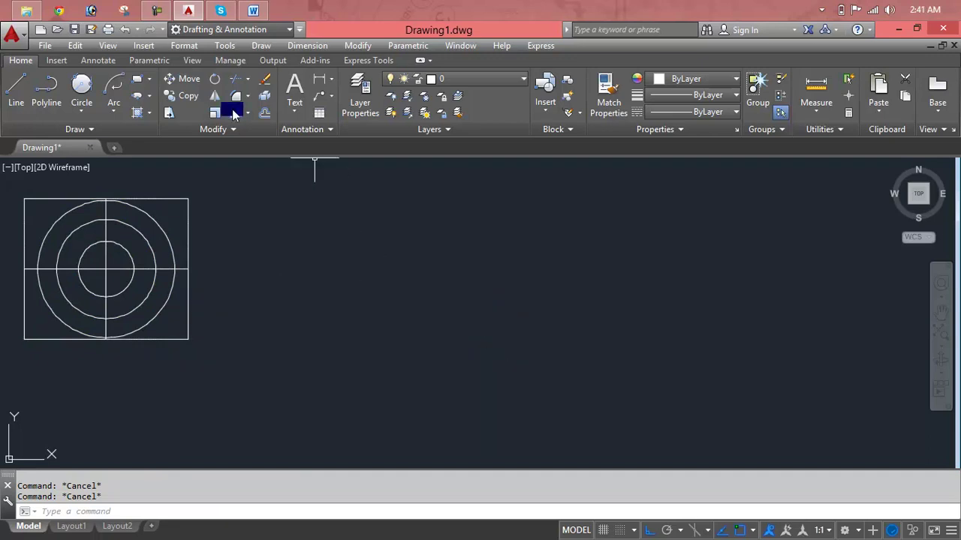
pyautogui.click(157, 9)
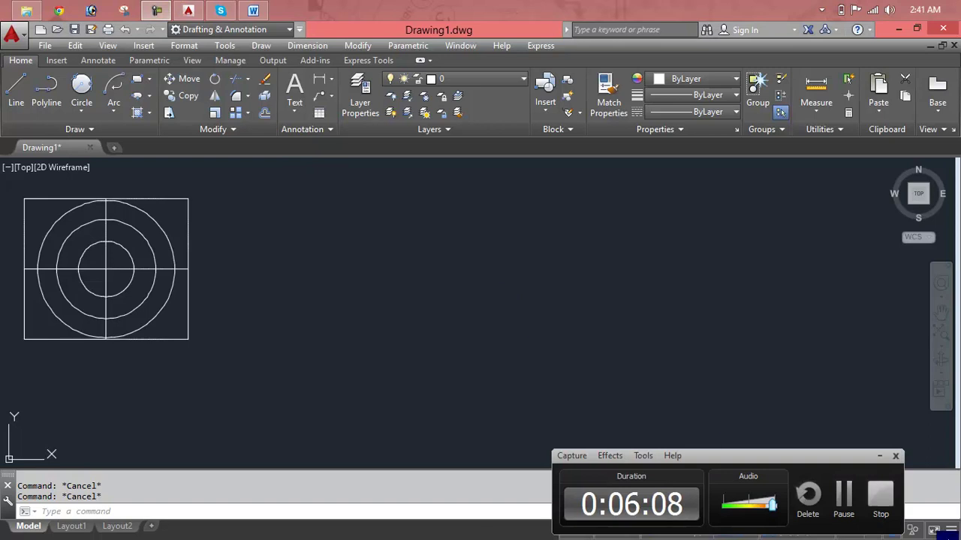
pyautogui.click(846, 507)
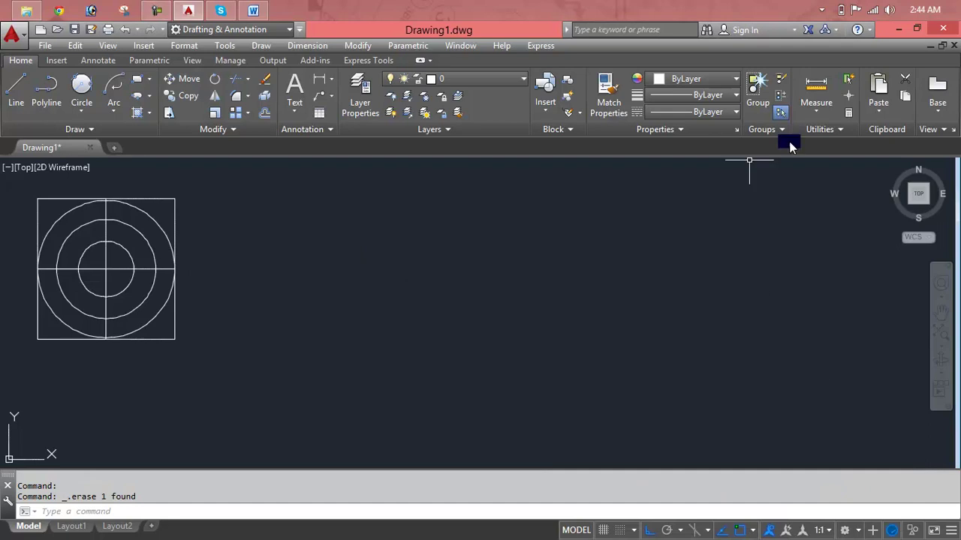
pyautogui.click(116, 257)
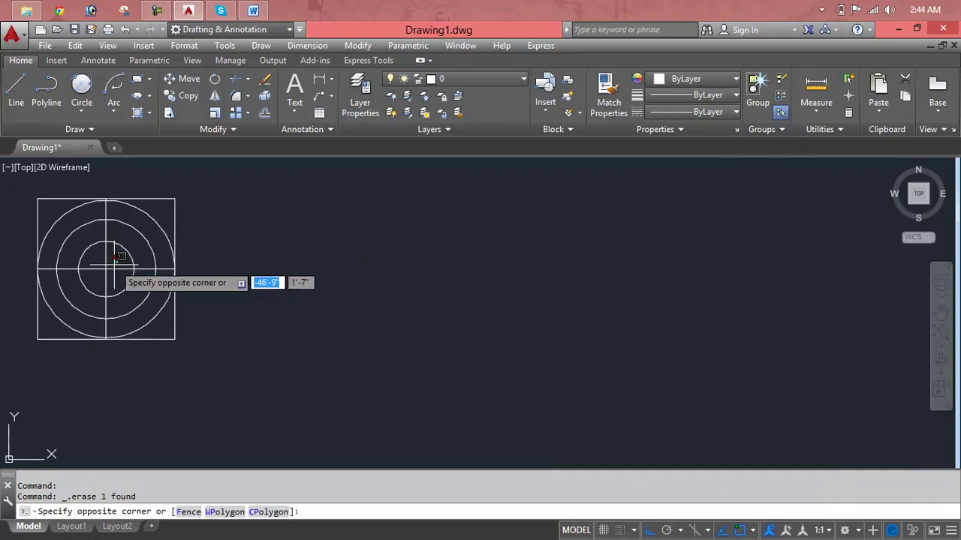
pyautogui.press('Escape')
pyautogui.press('Escape')
pyautogui.hotkey('ctrl', 'a')
pyautogui.click(106, 268)
pyautogui.click(436, 268)
pyautogui.press('Escape')
pyautogui.press('Escape')
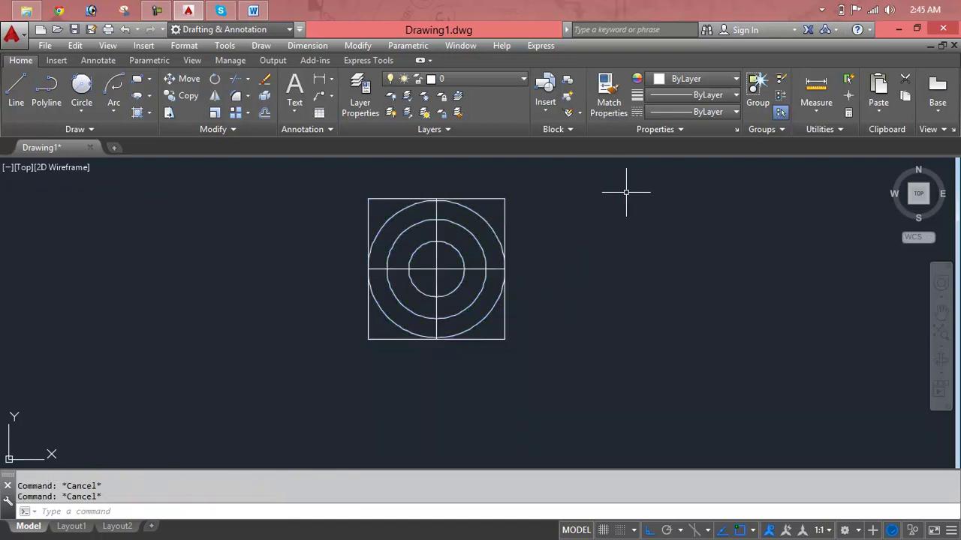
# Choose abc in Edit Block Definition and open it in the Block Editor.
pyautogui.click(572, 102)
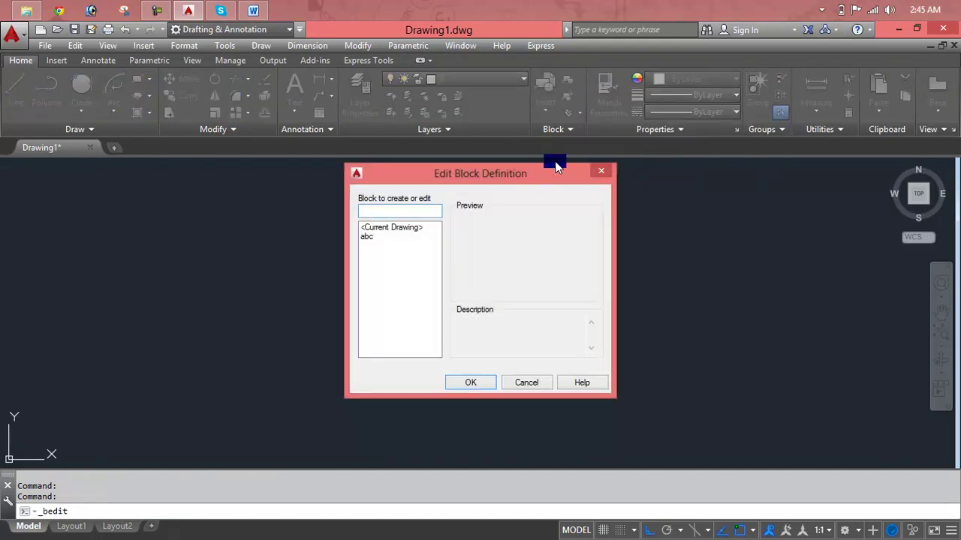
pyautogui.click(369, 238)
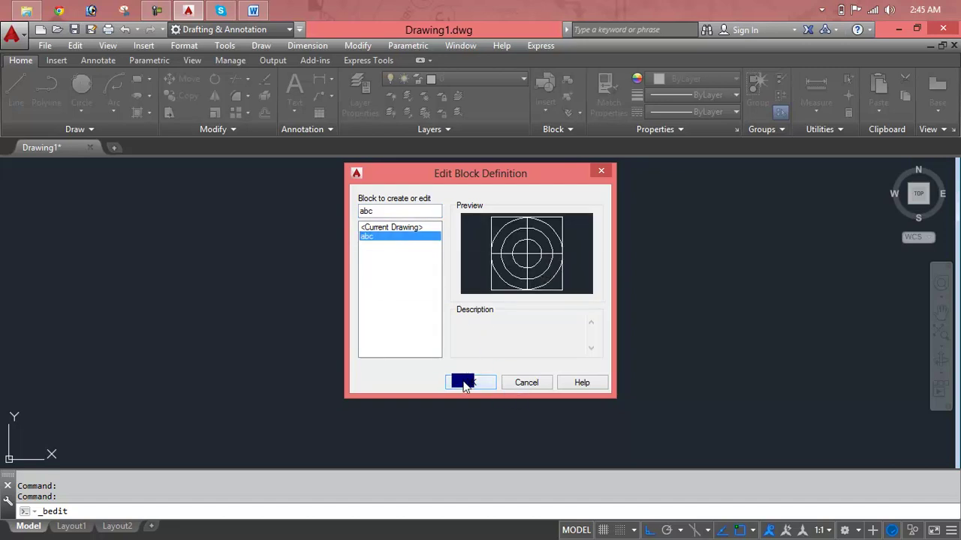
pyautogui.click(466, 382)
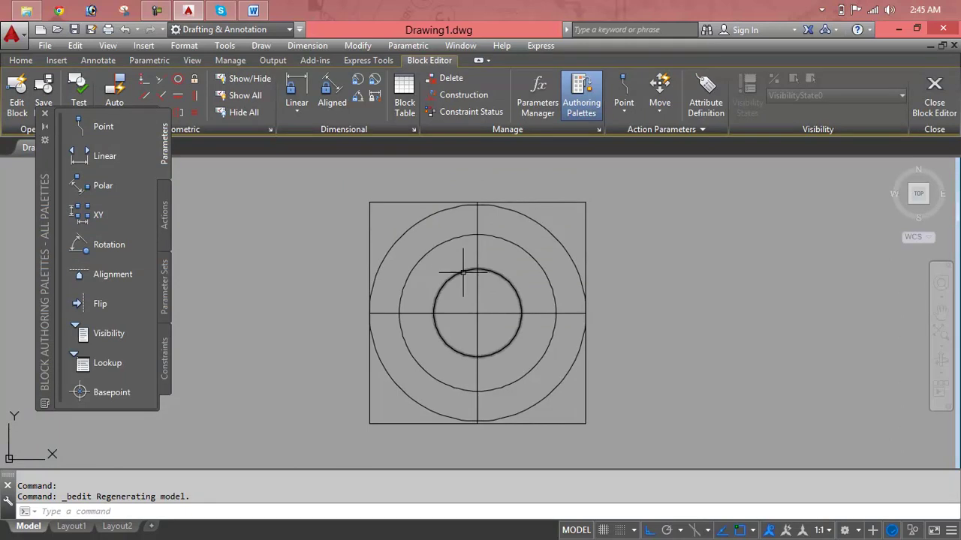
# Select the rectangle and horizontal line, then grip-stretch the rectangle outward left, right, up and down.
pyautogui.click(476, 313)
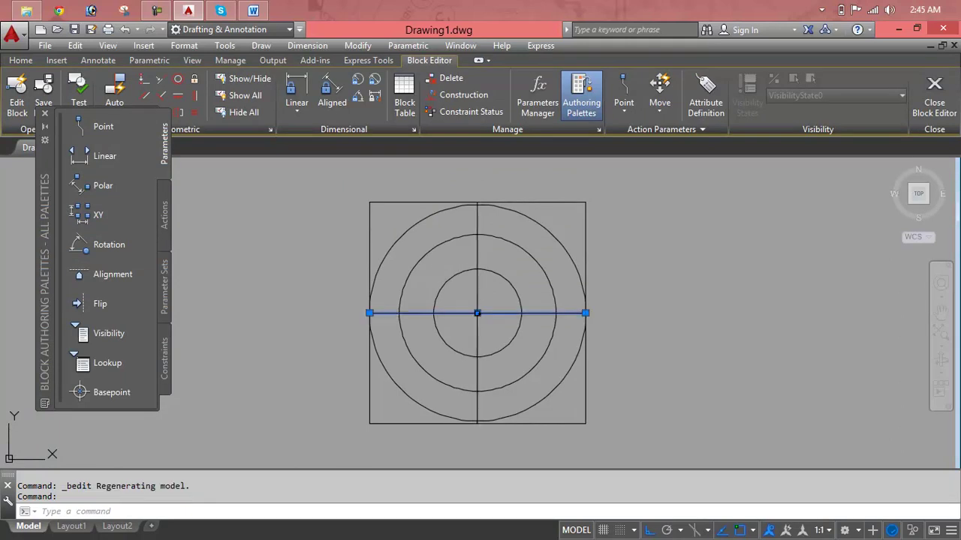
pyautogui.click(589, 313)
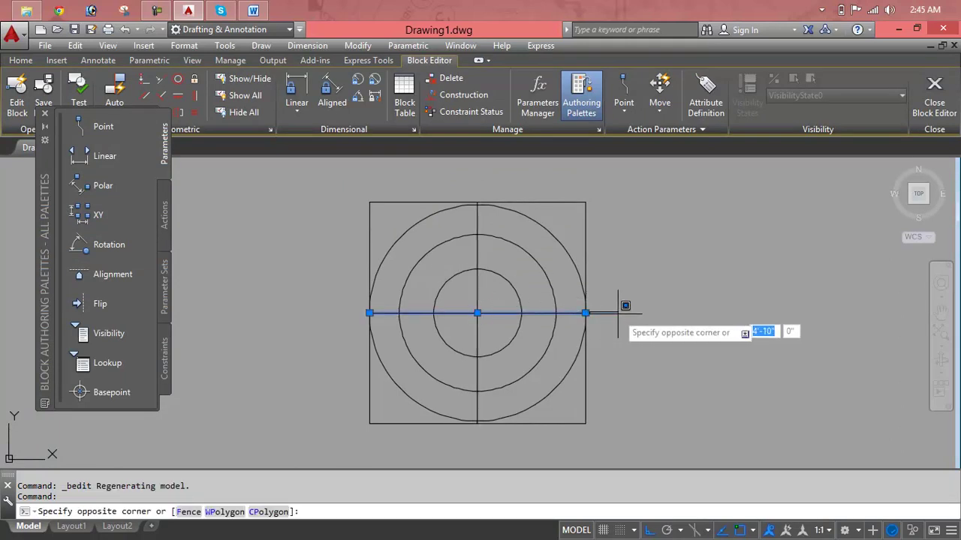
pyautogui.click(693, 320)
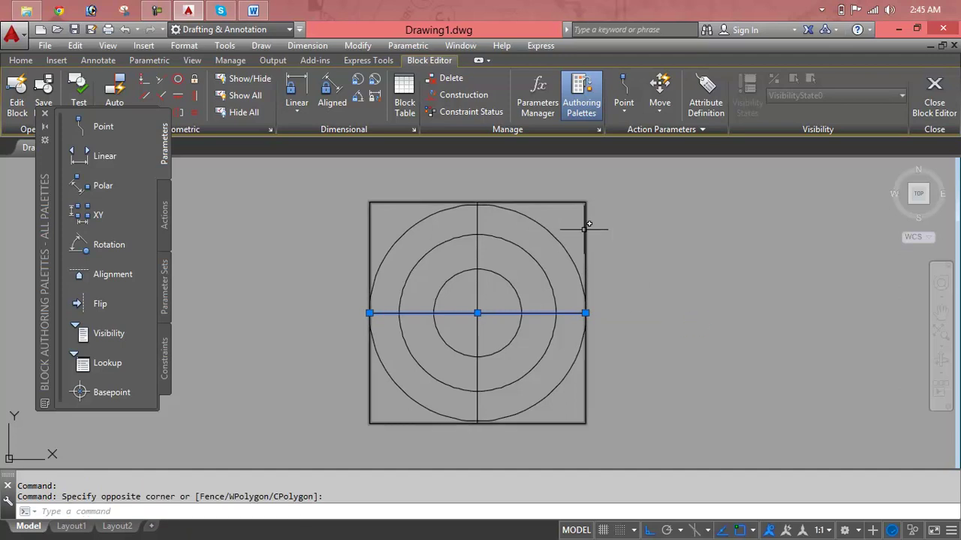
pyautogui.click(583, 228)
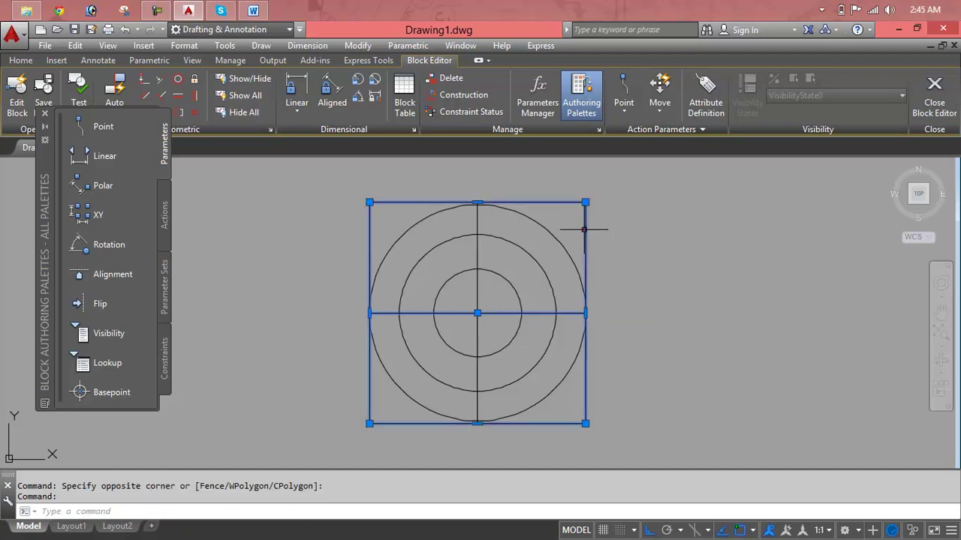
pyautogui.click(586, 313)
pyautogui.click(676, 322)
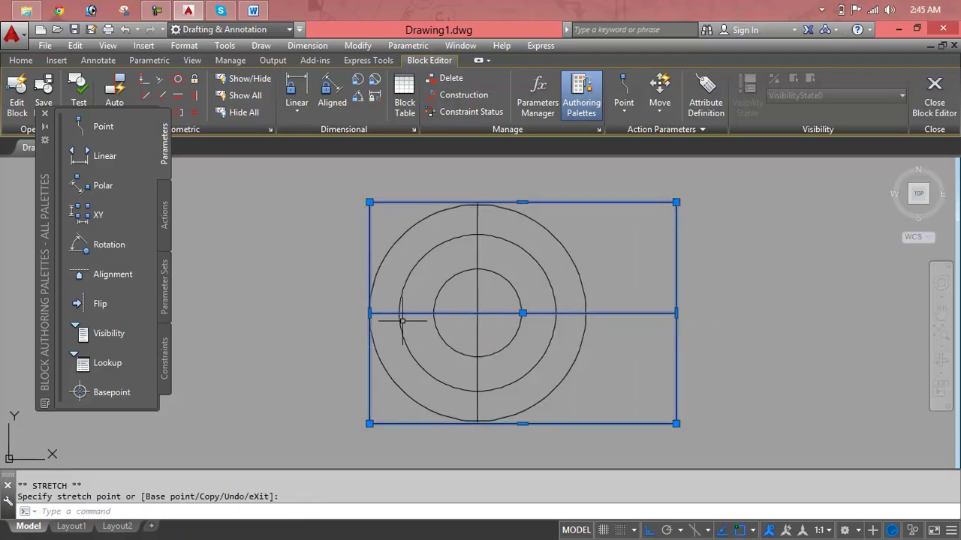
pyautogui.click(369, 313)
pyautogui.click(279, 313)
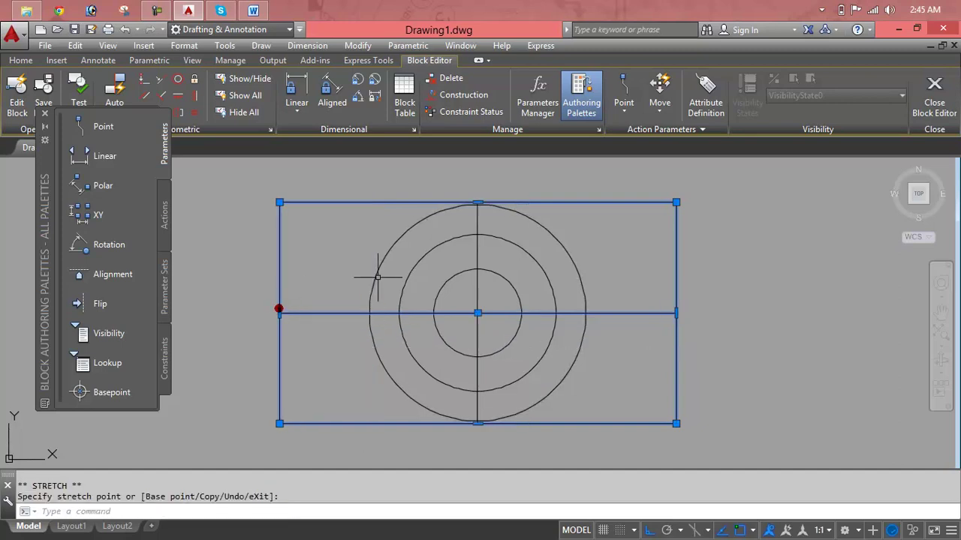
pyautogui.click(473, 203)
pyautogui.click(480, 202)
pyautogui.moveTo(477, 424)
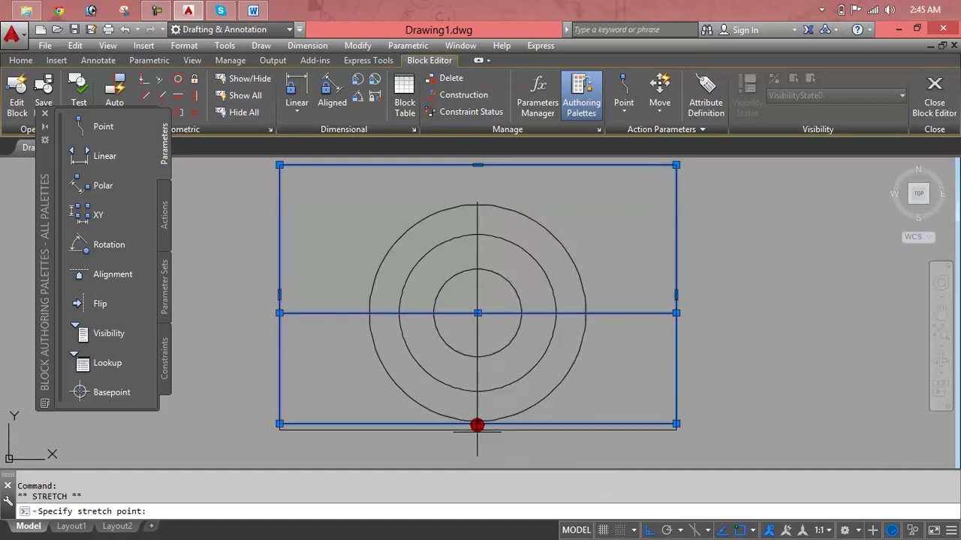
pyautogui.click(477, 455)
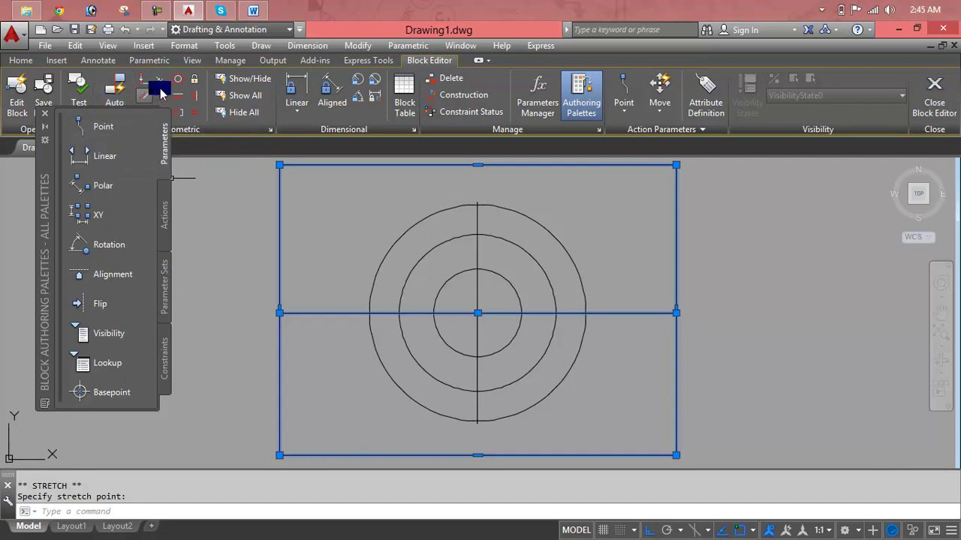
pyautogui.click(178, 78)
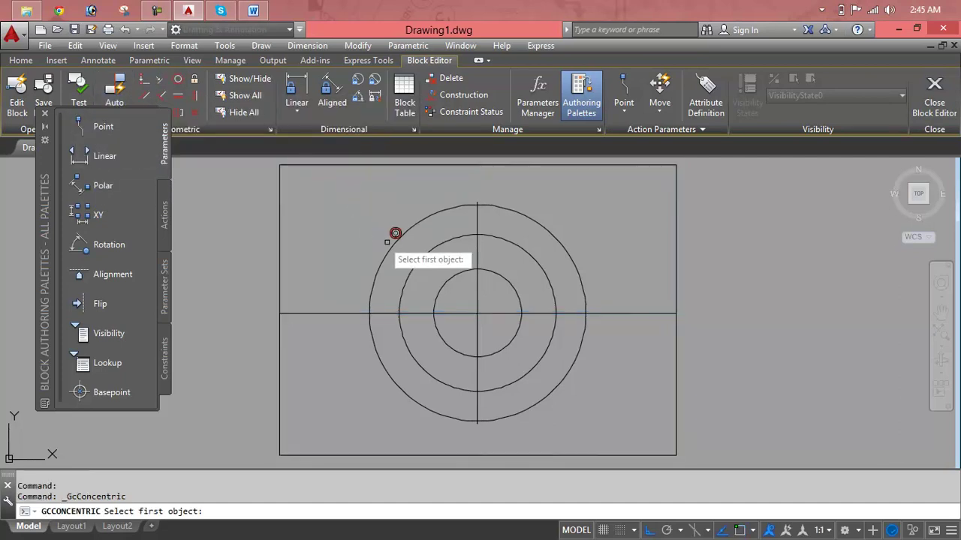
pyautogui.click(448, 304)
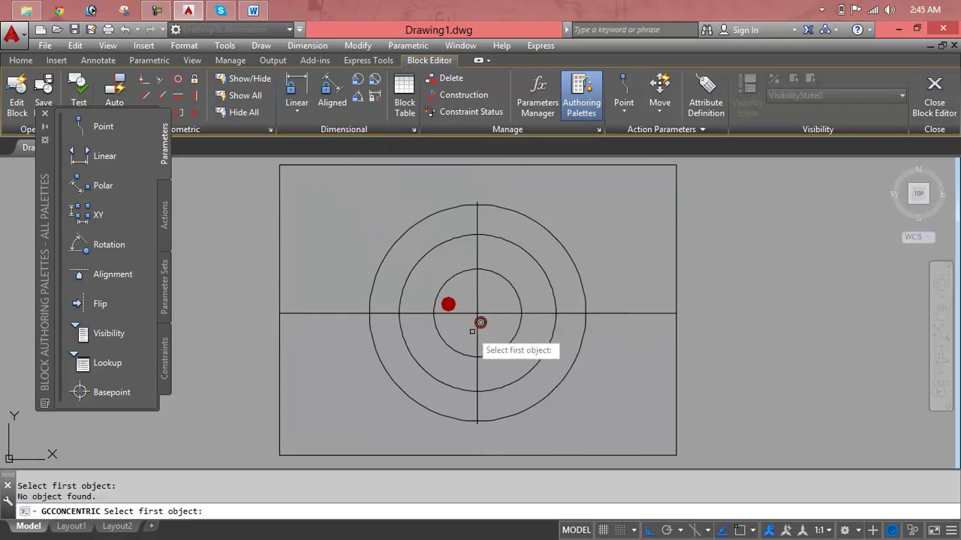
pyautogui.click(500, 236)
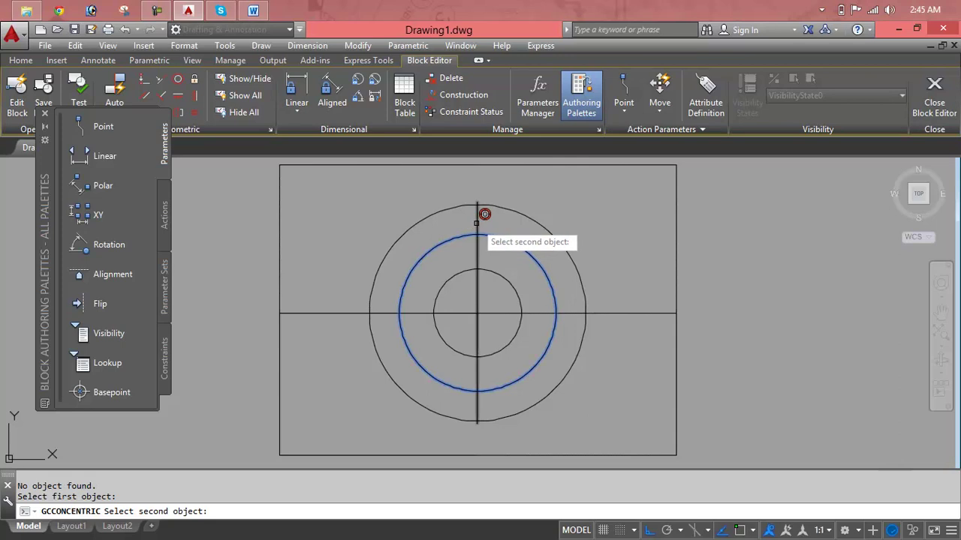
pyautogui.click(479, 217)
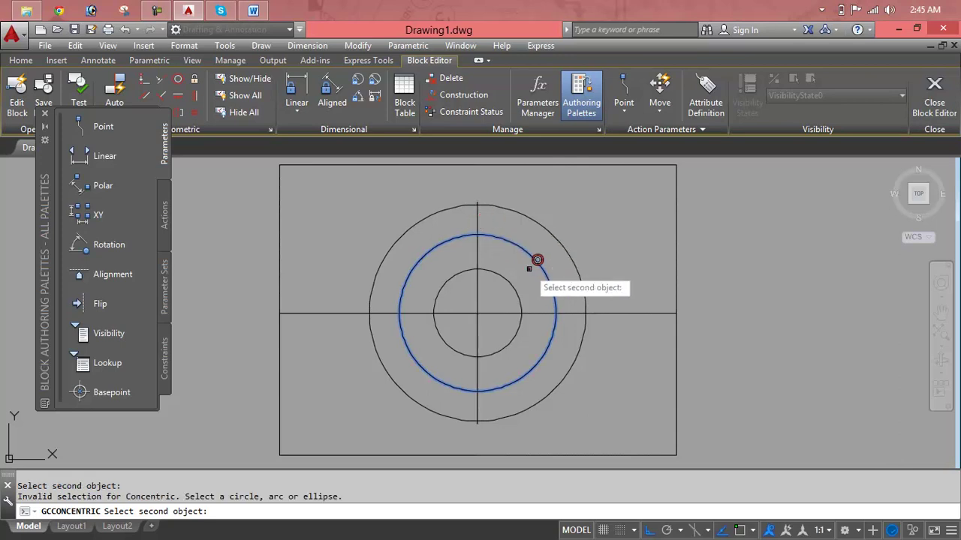
pyautogui.click(530, 260)
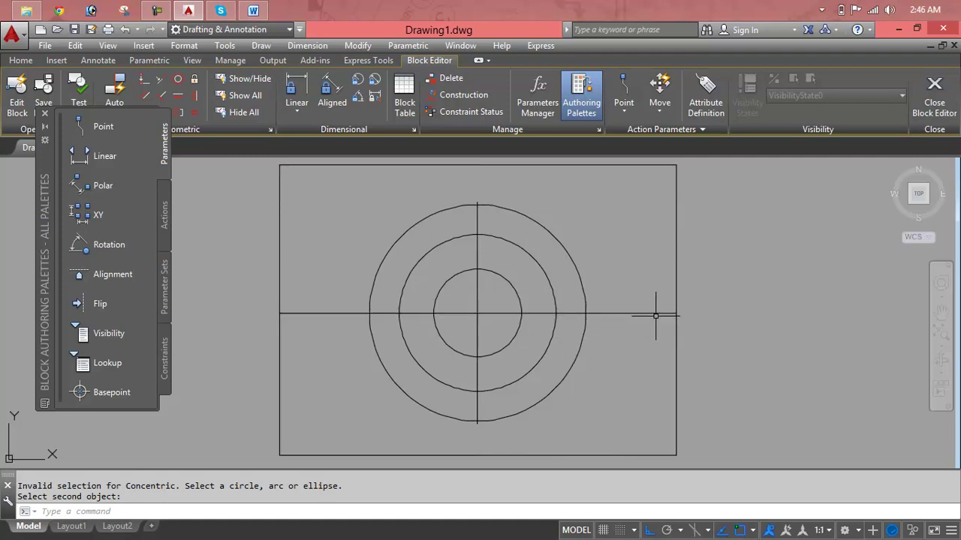
# Grip-stretch the vertical centre line's ends to the rectangle's top and bottom edges.
pyautogui.click(477, 208)
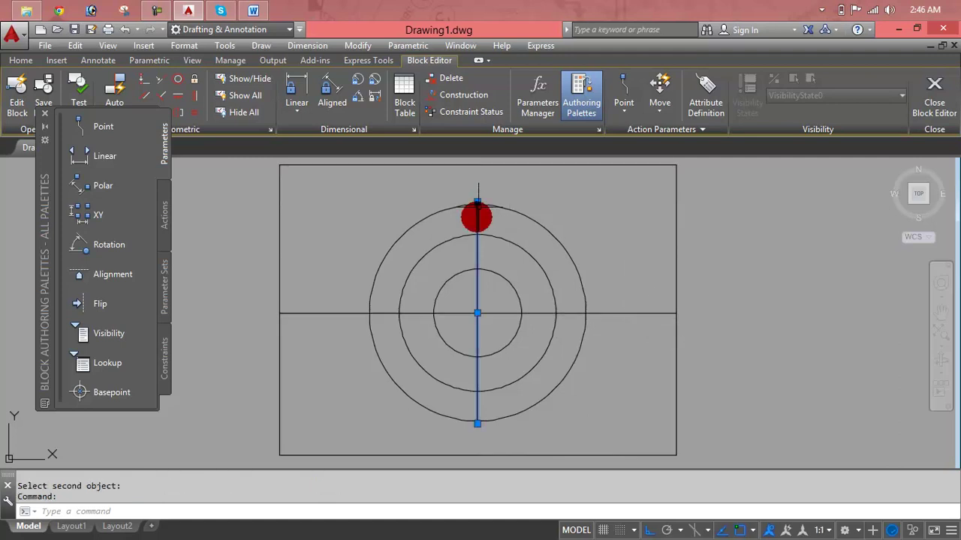
pyautogui.click(478, 202)
pyautogui.click(477, 164)
pyautogui.click(478, 424)
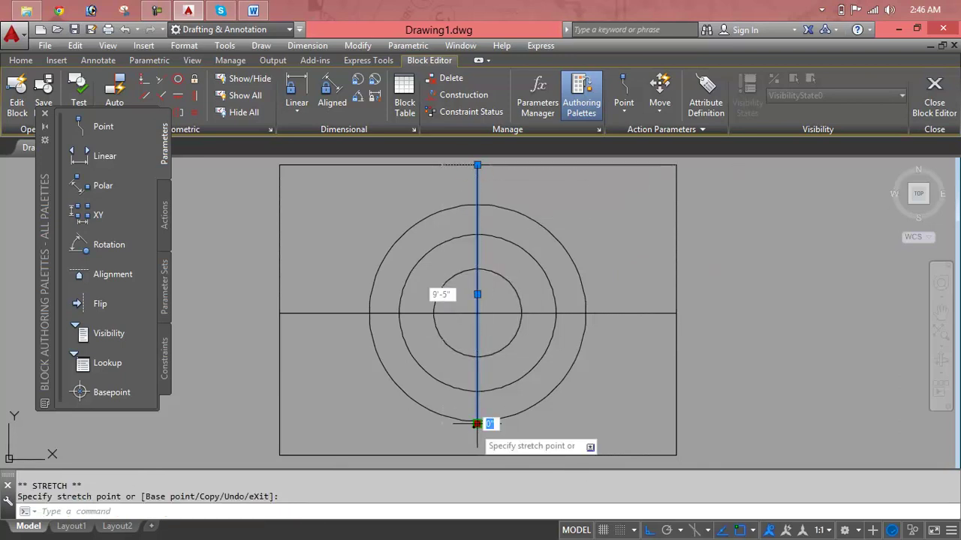
pyautogui.click(477, 455)
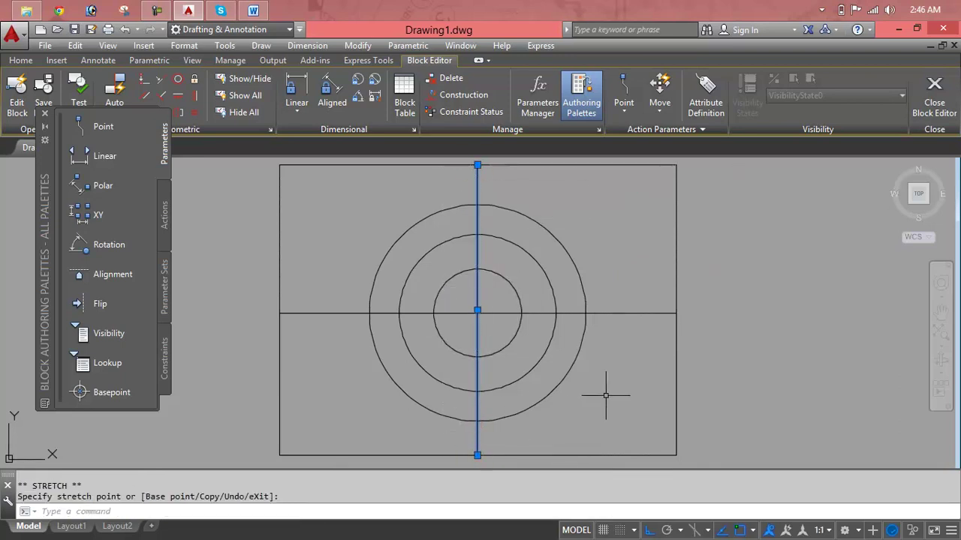
# Close the Block Editor, saving the changes to block abc.
pyautogui.click(617, 387)
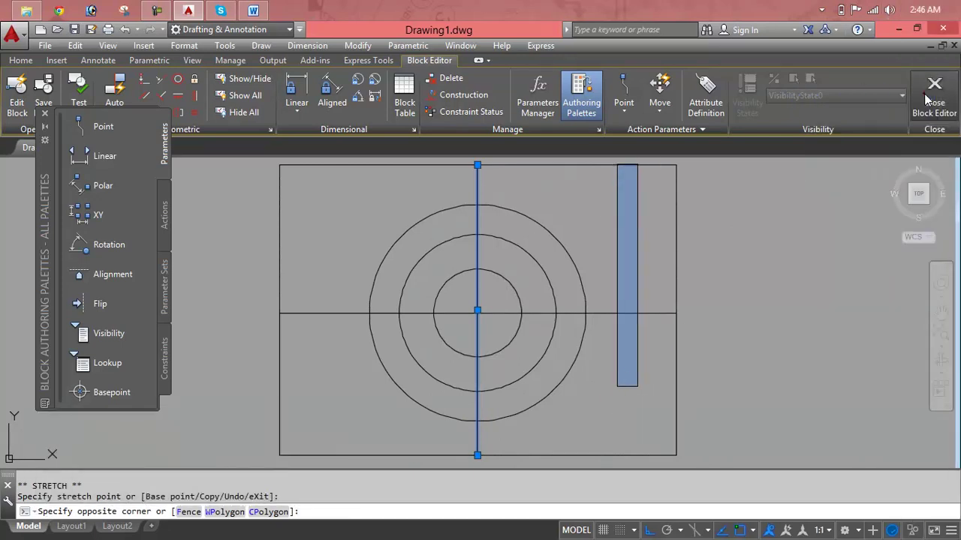
pyautogui.click(930, 100)
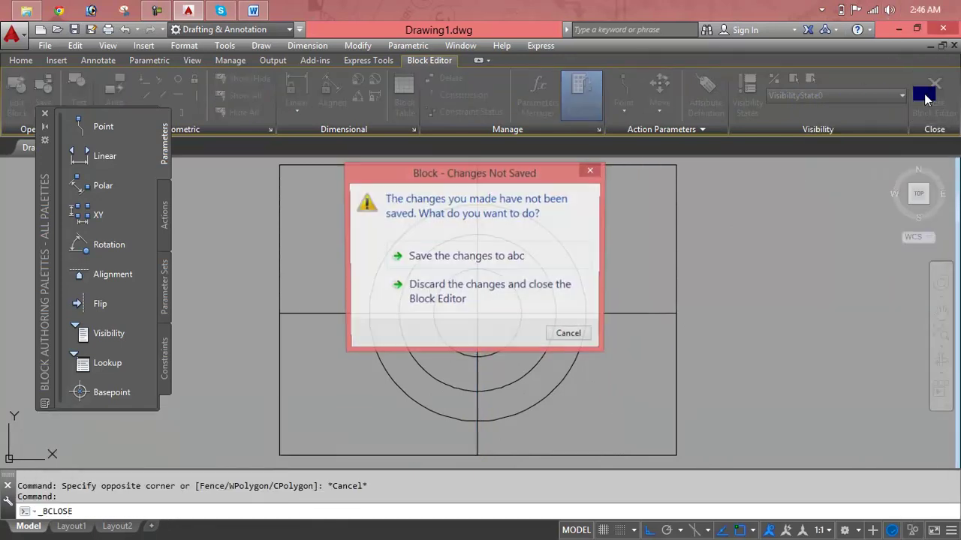
pyautogui.click(500, 257)
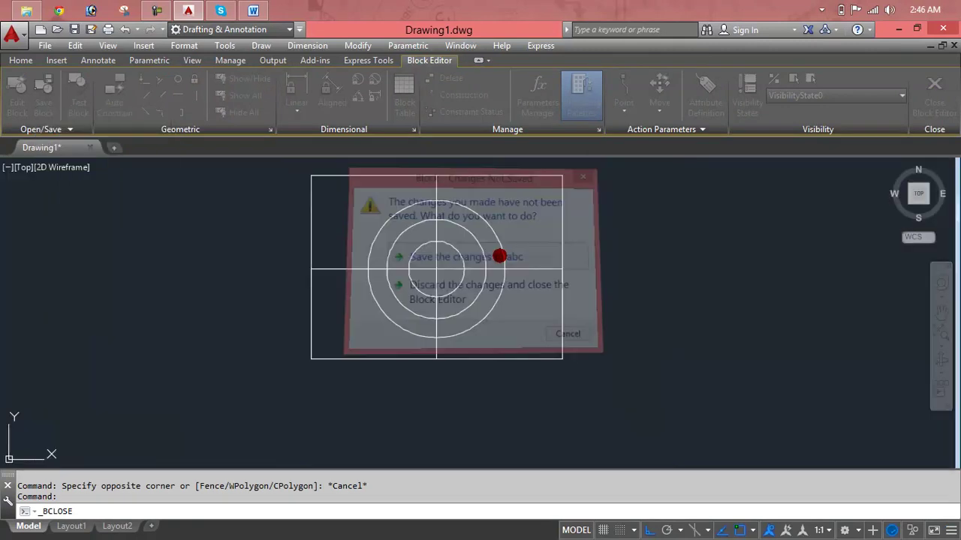
# Move the updated abc block to the left of the drawing area by its base-point grip.
pyautogui.click(435, 268)
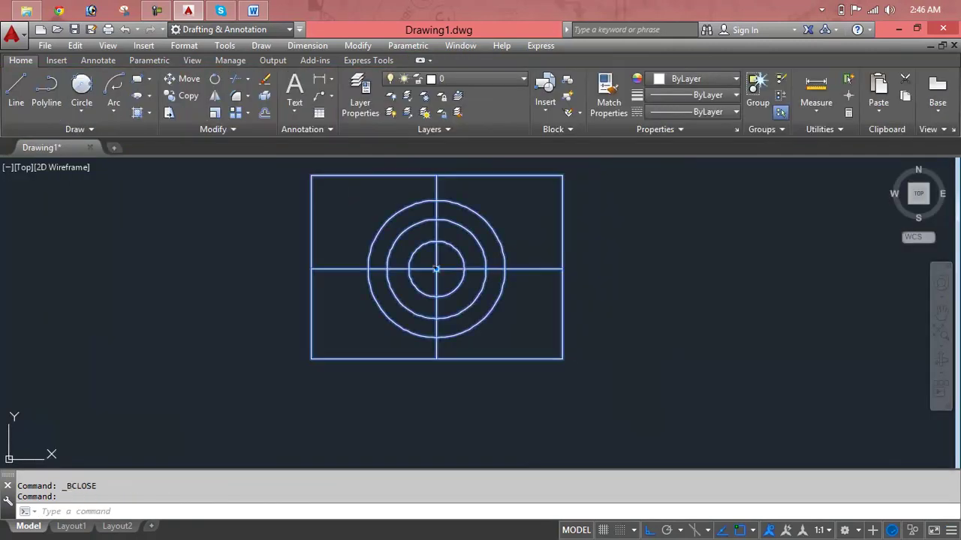
pyautogui.click(436, 268)
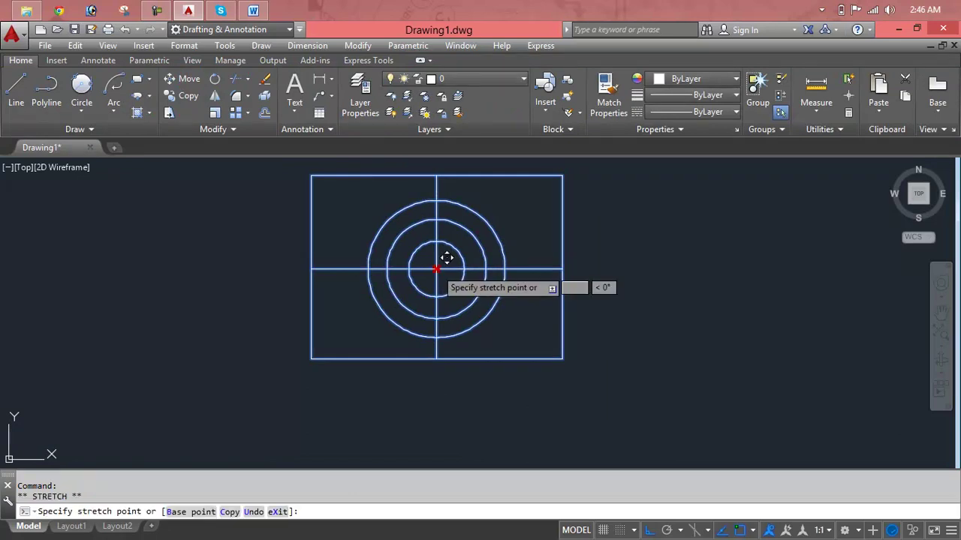
pyautogui.click(271, 268)
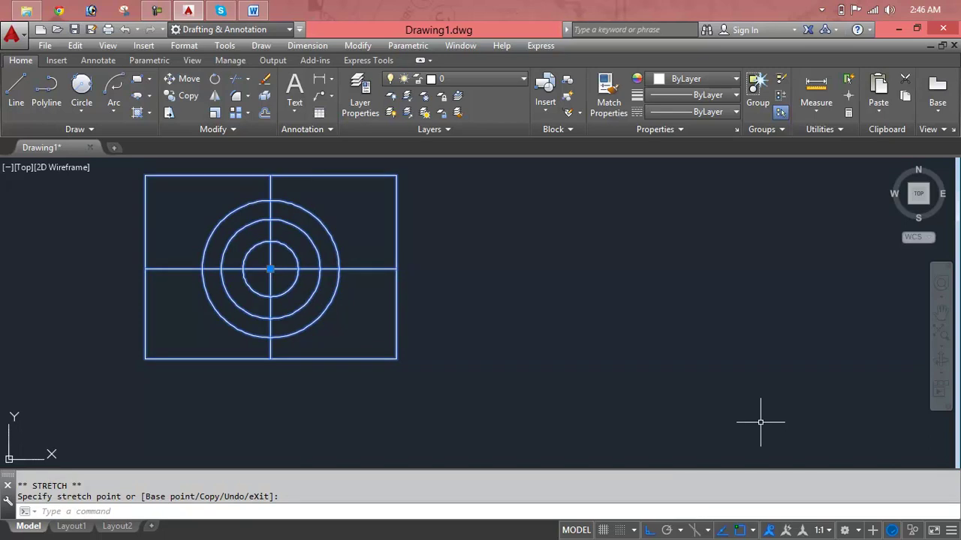
# Crossing-select the whole abc block and delete it.
pyautogui.click(504, 253)
pyautogui.click(213, 309)
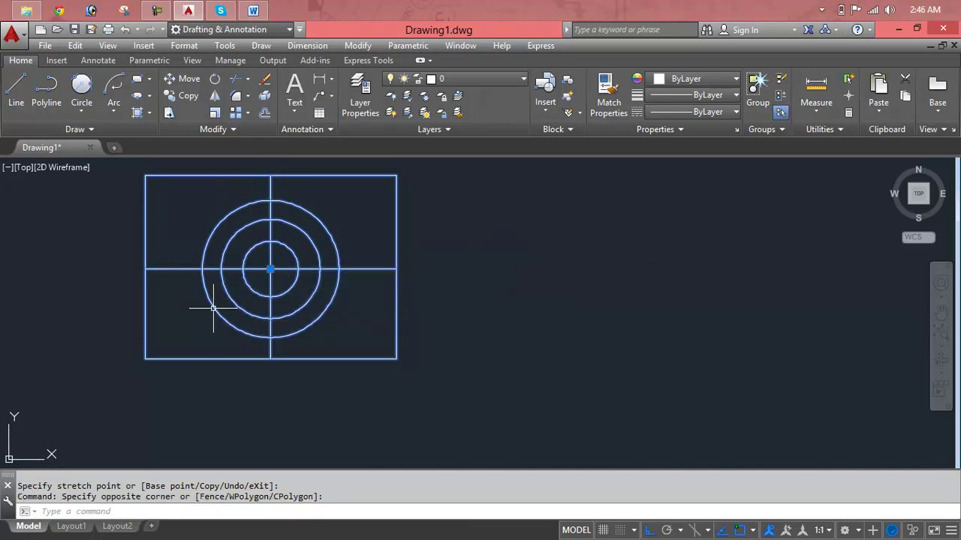
pyautogui.press('Delete')
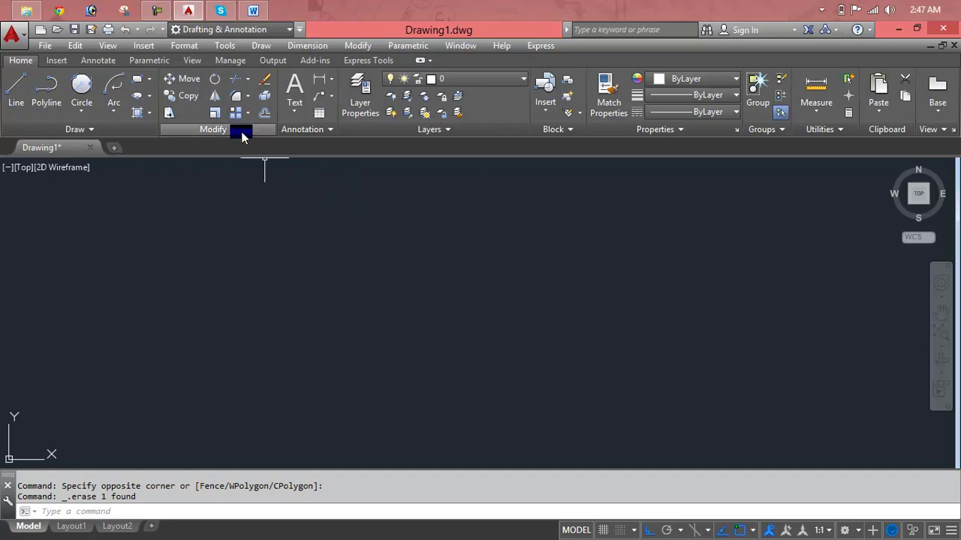
pyautogui.click(140, 132)
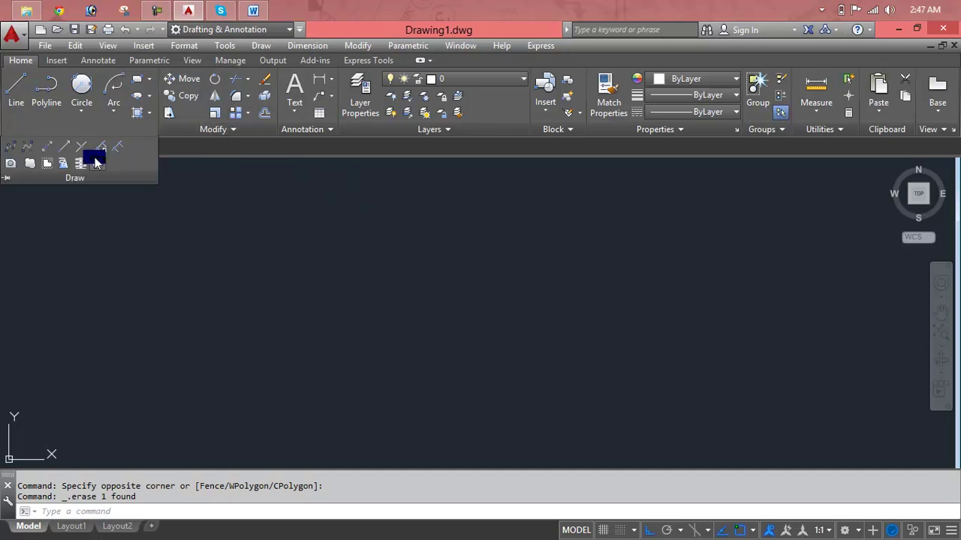